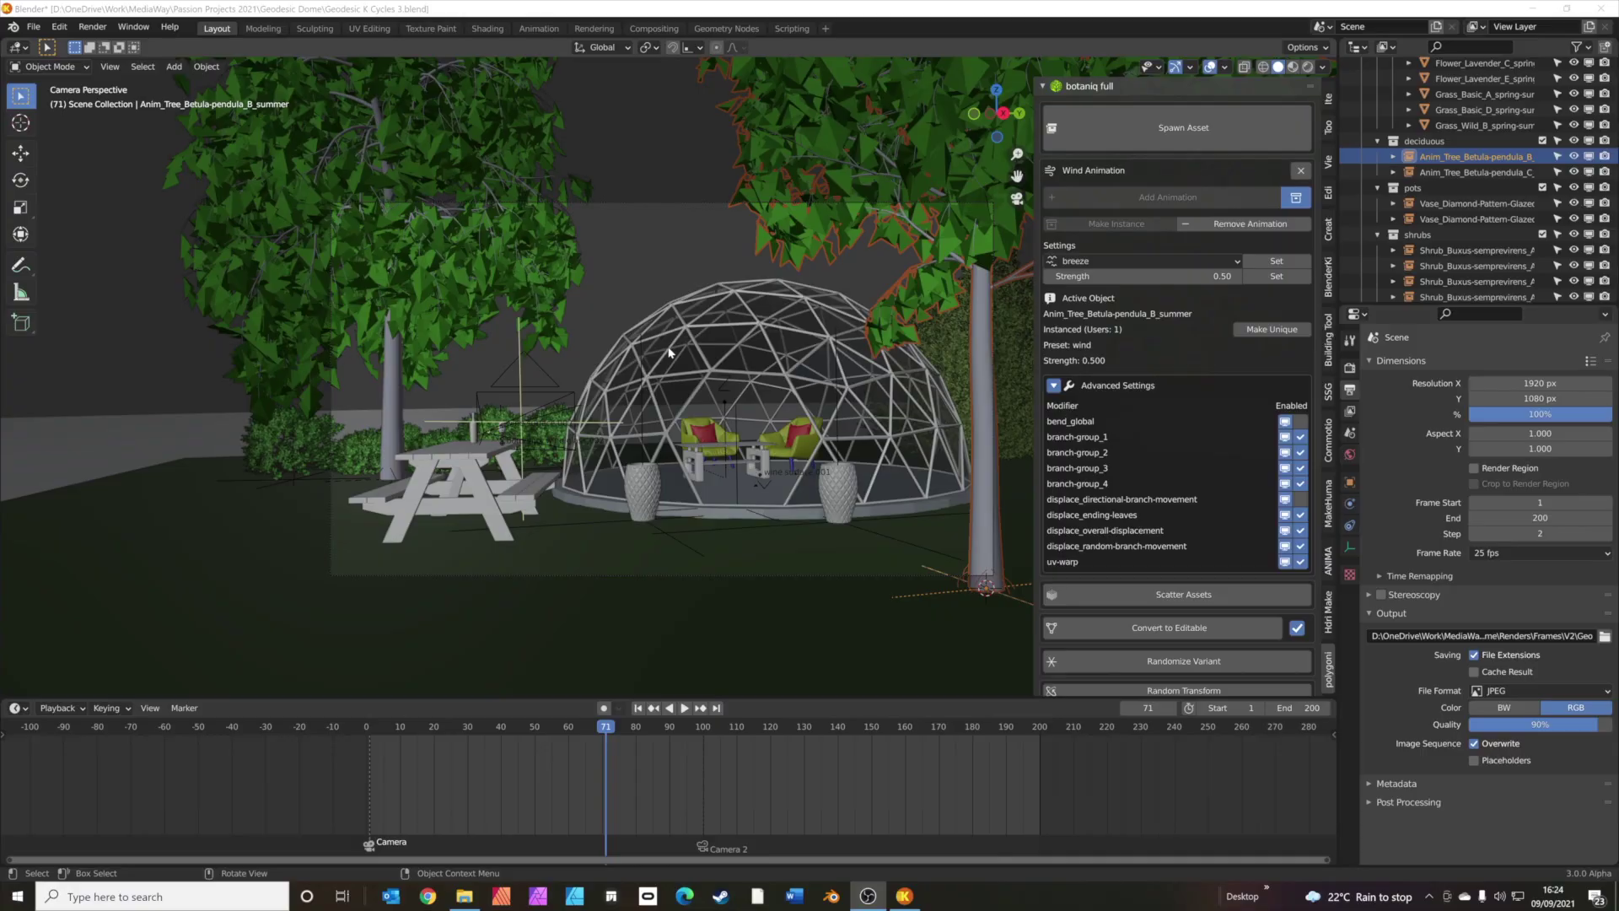
# Orbit around the dome, play and stop the wind animation, then rewind to frame 0
pyautogui.moveTo(642, 408); pyautogui.dragTo(912, 338, button='middle')
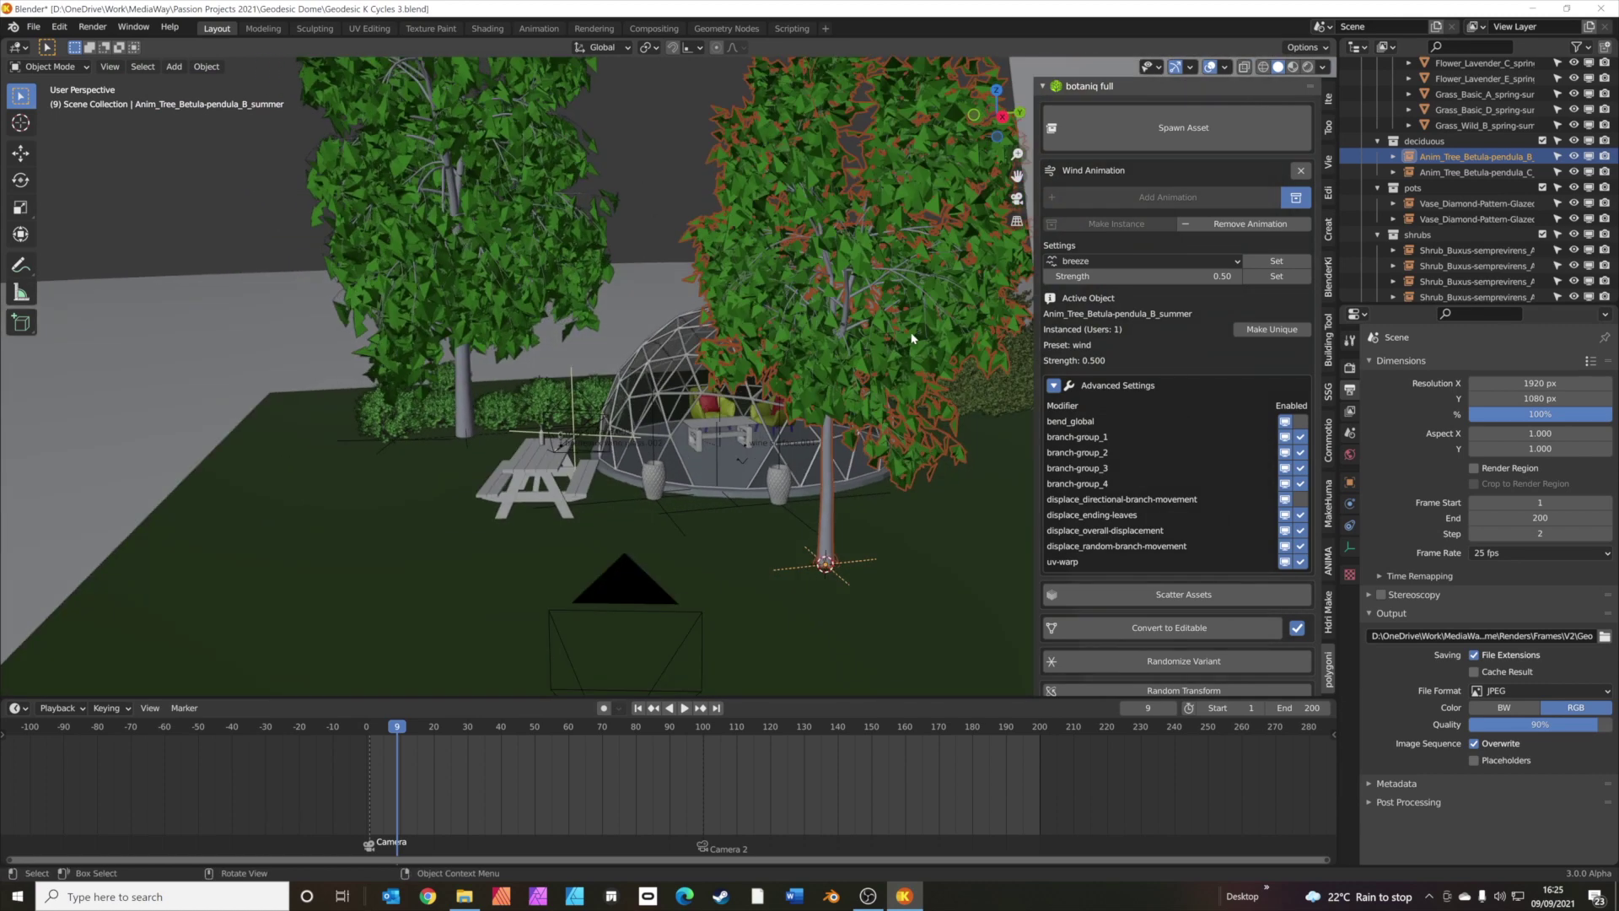
pyautogui.moveTo(532, 290); pyautogui.dragTo(674, 354, button='middle')
pyautogui.press('space')
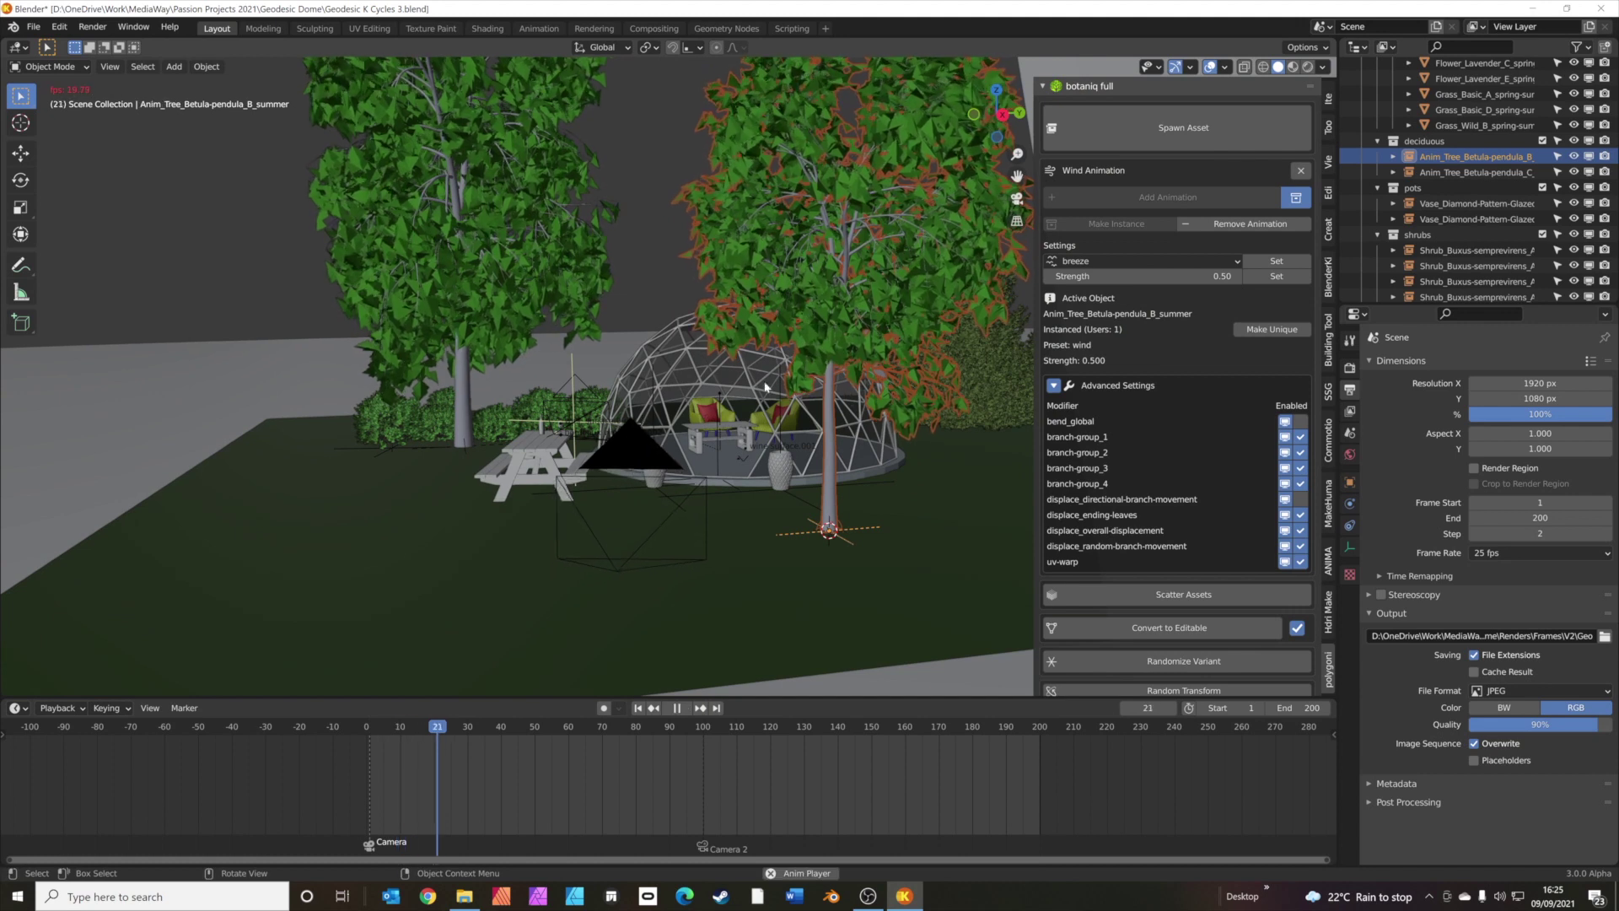
pyautogui.moveTo(738, 274); pyautogui.dragTo(679, 316, button='middle')
pyautogui.press('space')
pyautogui.moveTo(659, 415); pyautogui.dragTo(647, 405, button='middle')
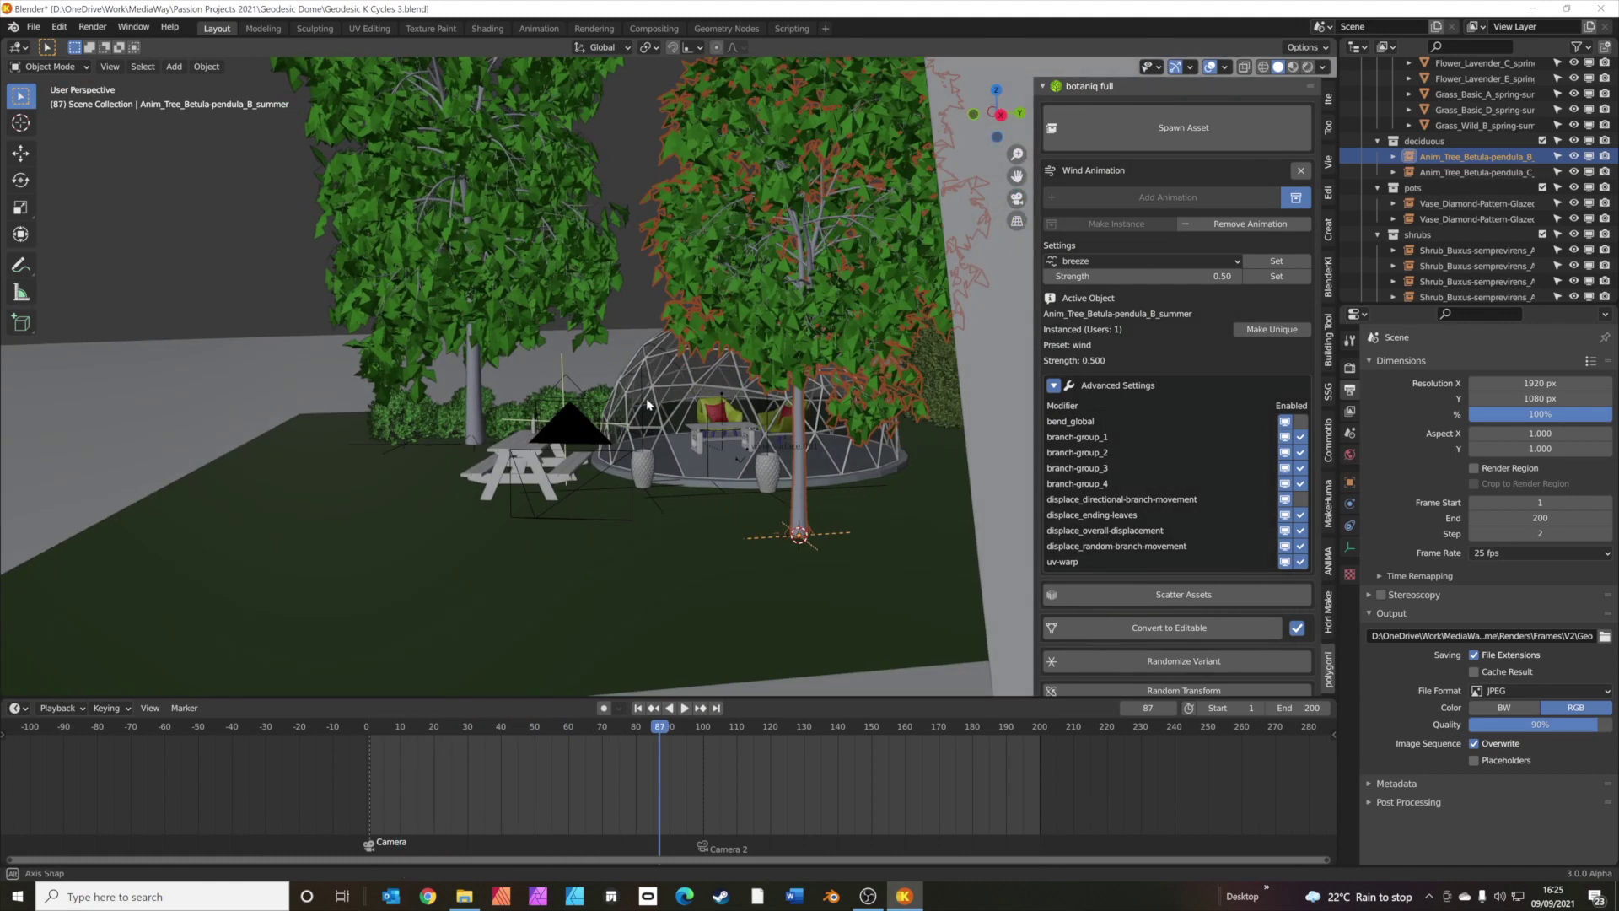
pyautogui.hotkey('shift', 'Left')
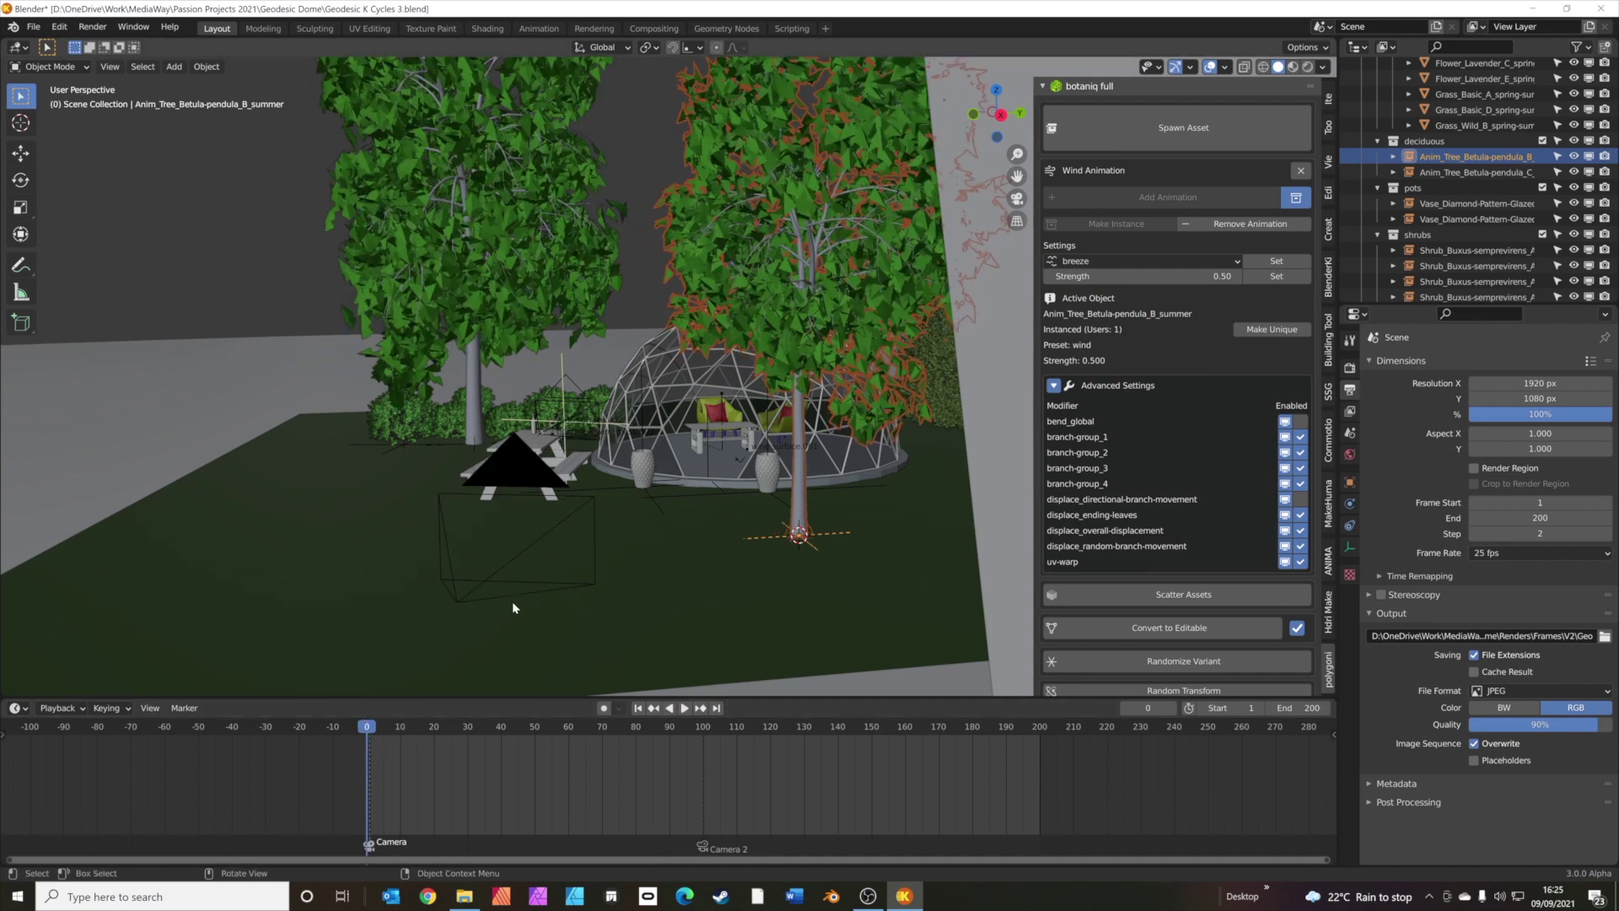
# Render a test still of frame 0 through the scene camera
pyautogui.press('KP_0')
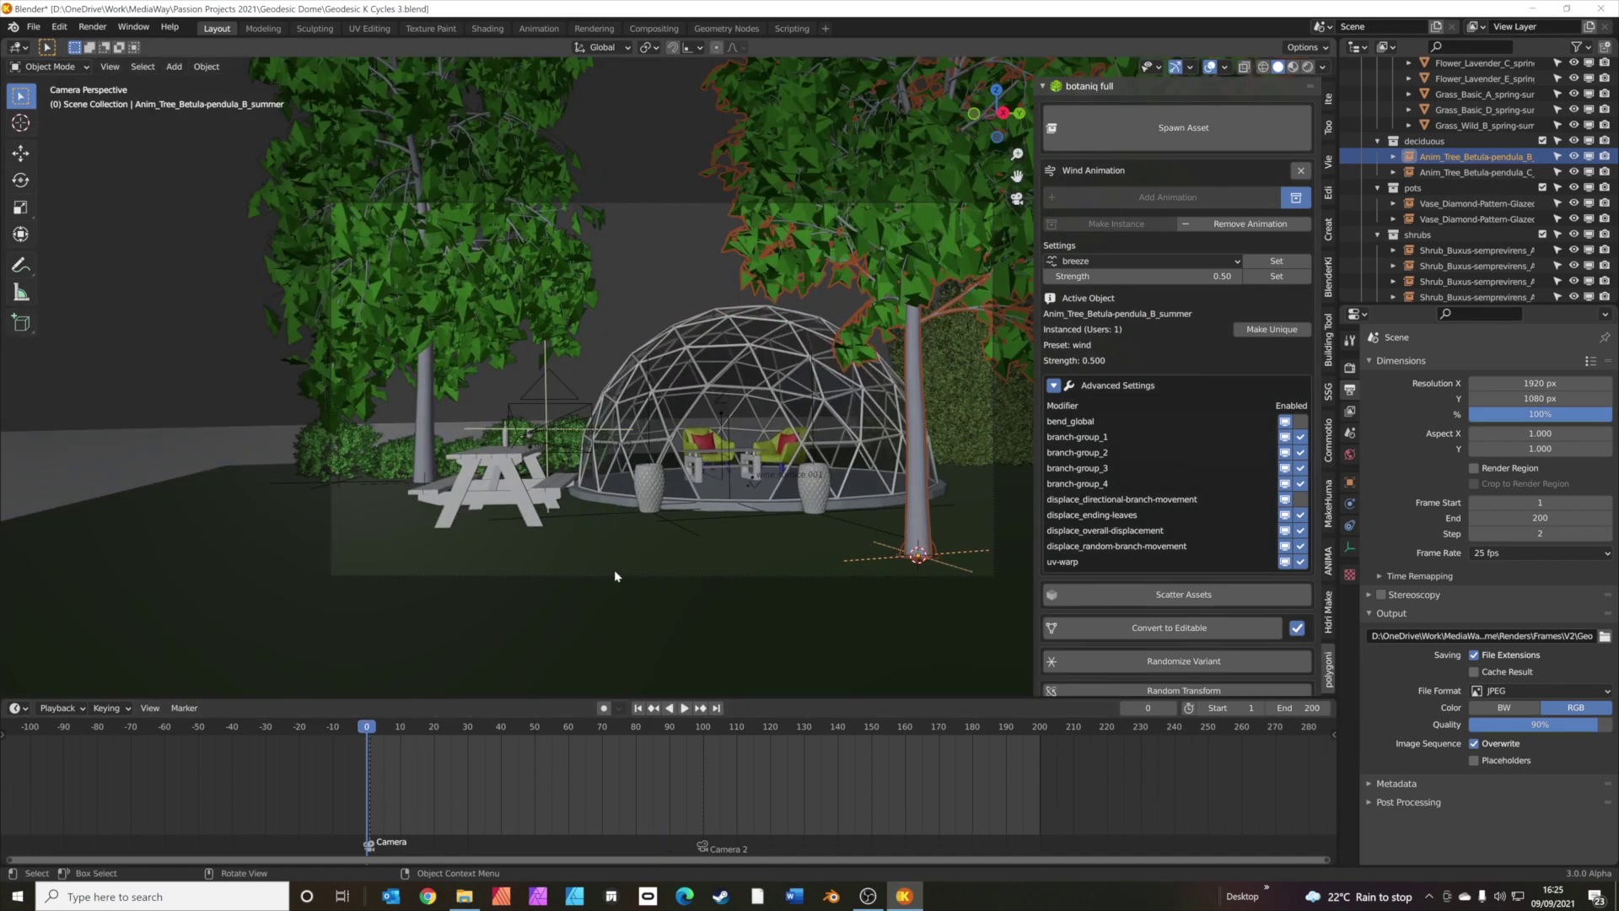
pyautogui.press('F12')
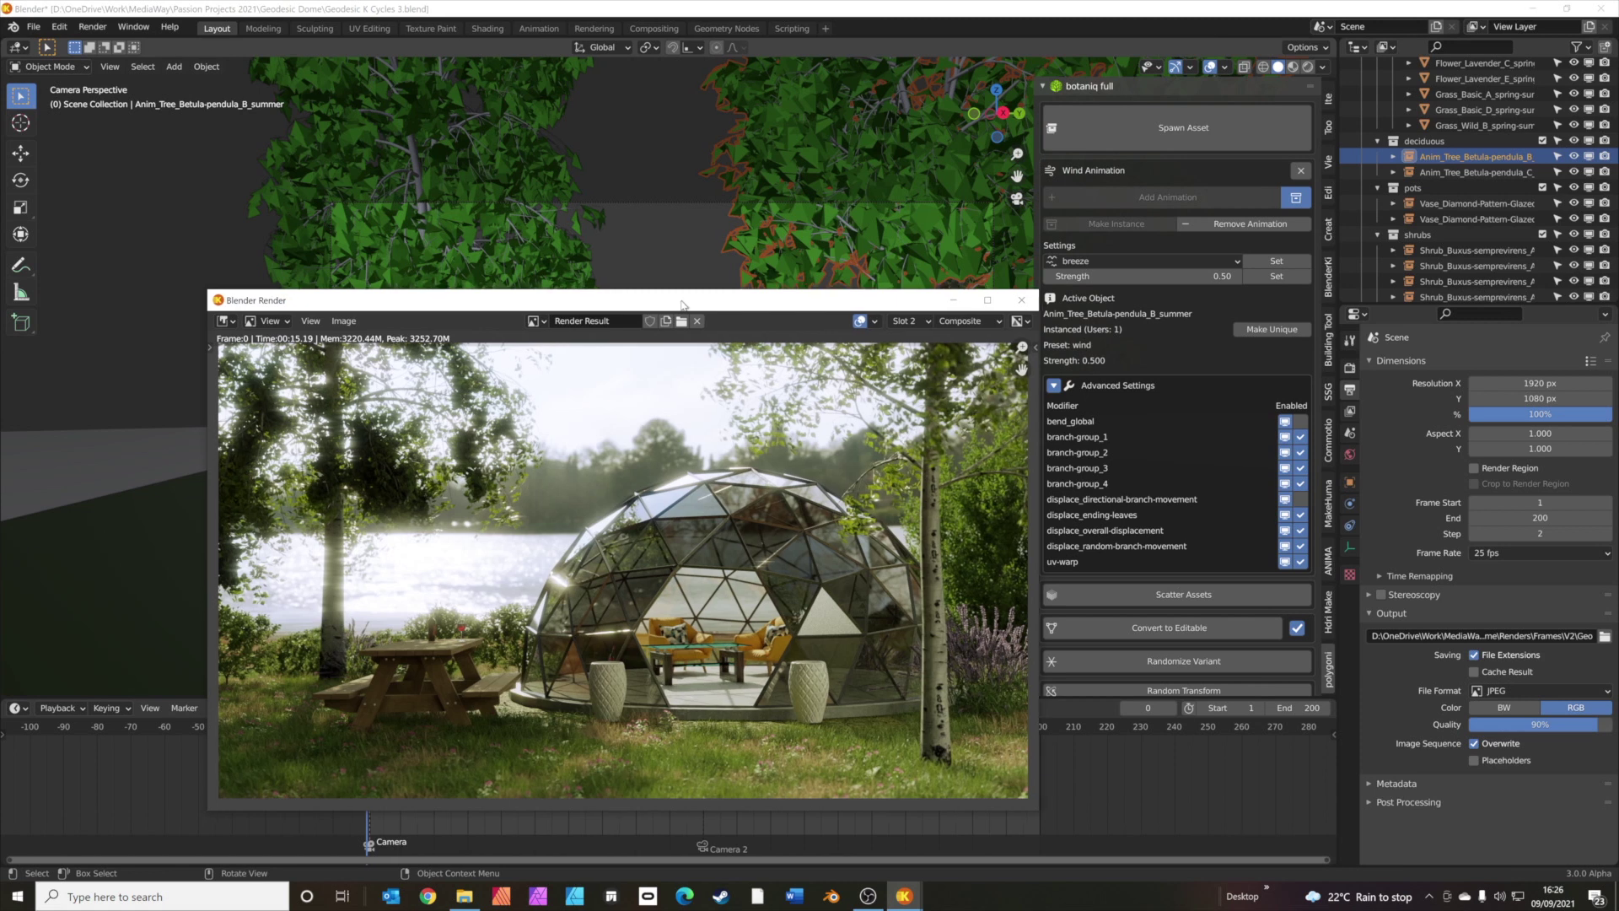
pyautogui.moveTo(682, 304); pyautogui.dragTo(729, 182)
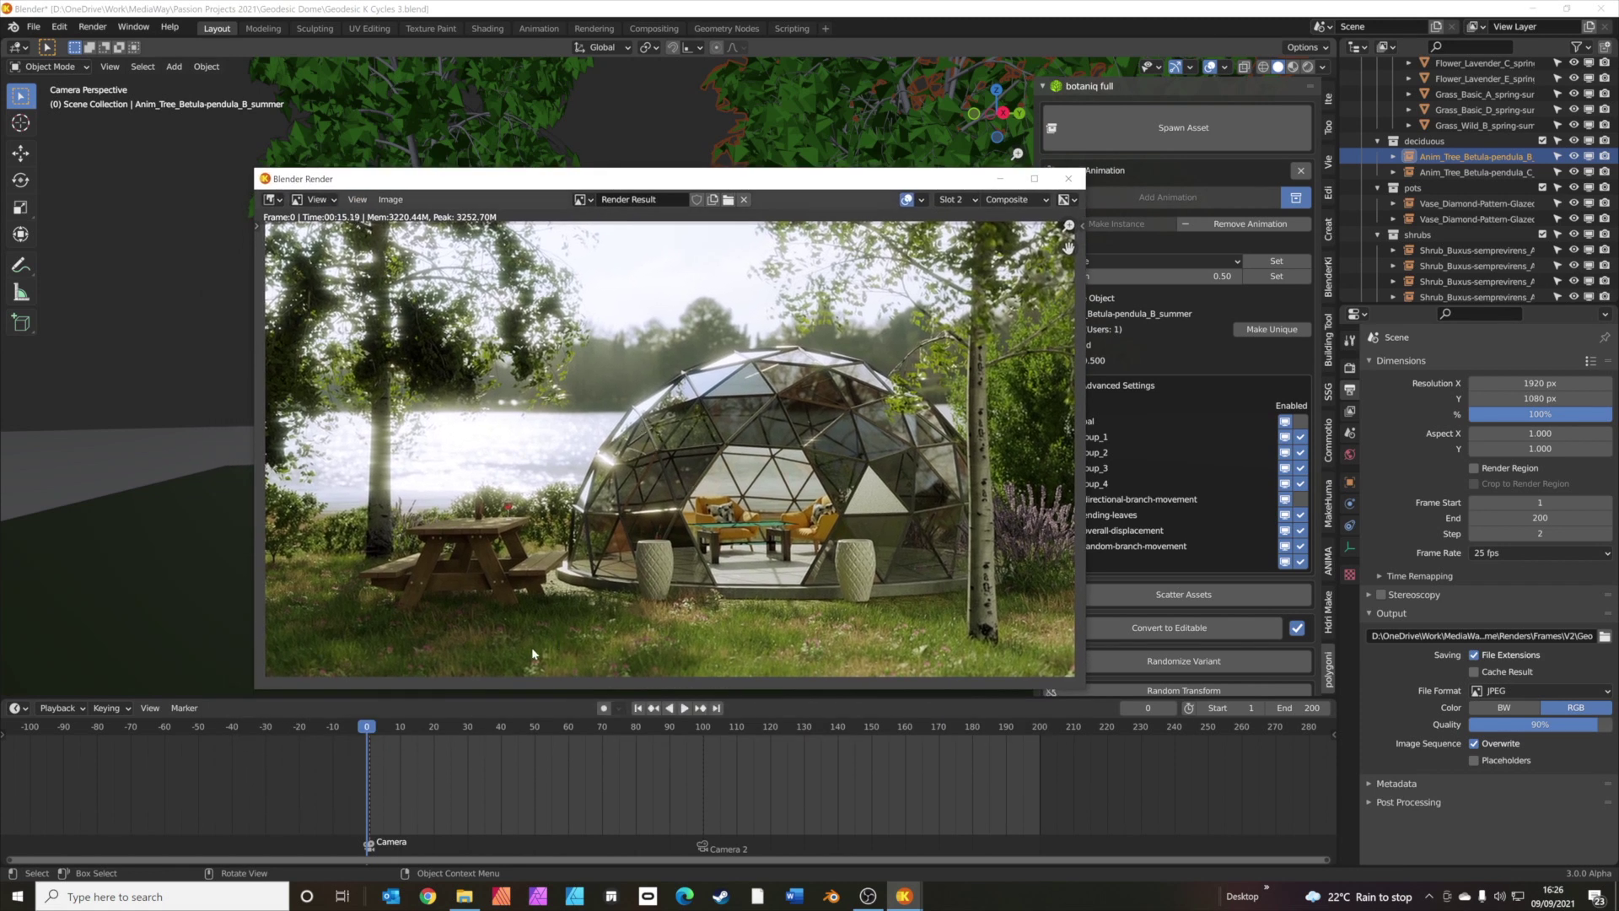
# Close the render, play the camera animation and scrub back to frame 30
pyautogui.press('space')
pyautogui.press('Escape')
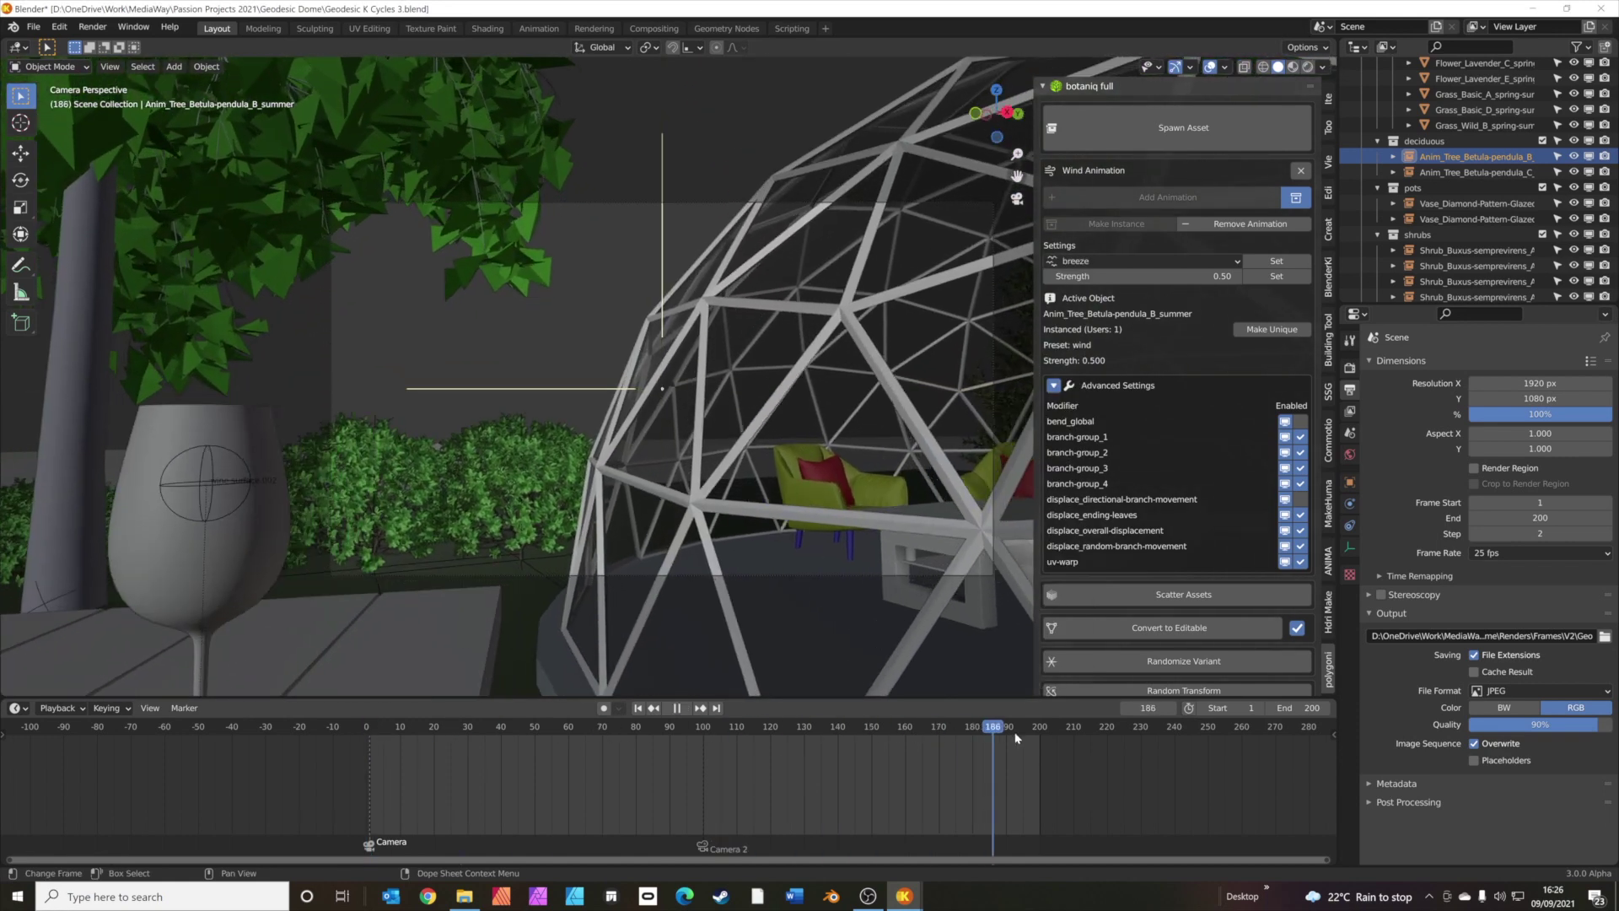
pyautogui.moveTo(999, 727); pyautogui.dragTo(467, 719)
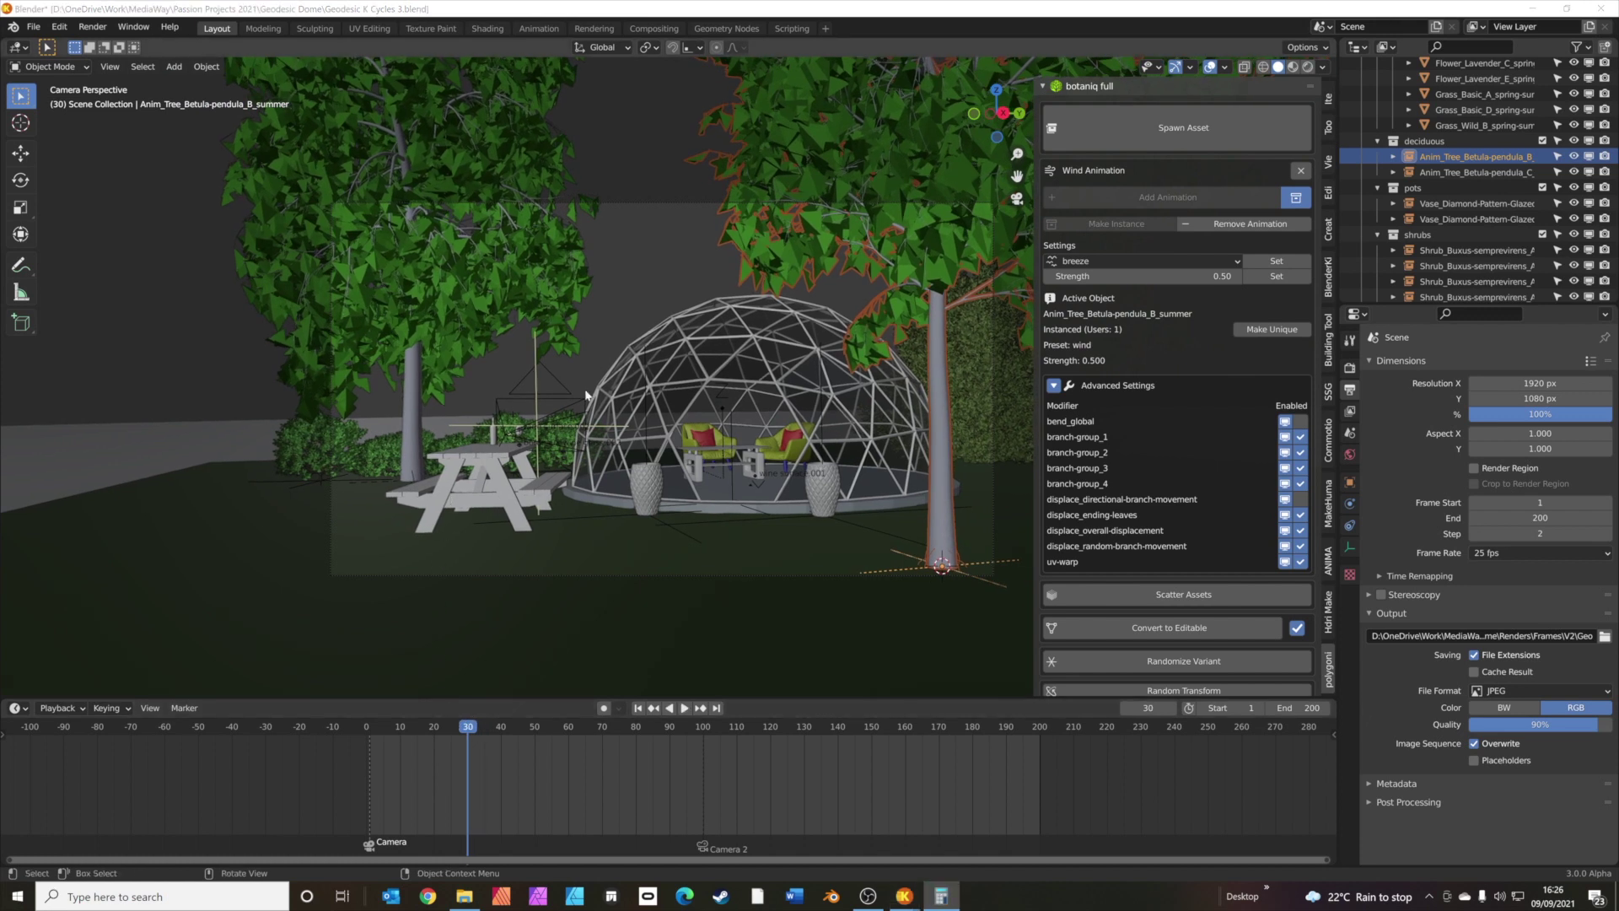
# Compute 15 × 200 = 3,000 seconds and 3,000 ÷ 60 = 50 minutes, then close Calculator
pyautogui.click(941, 895)
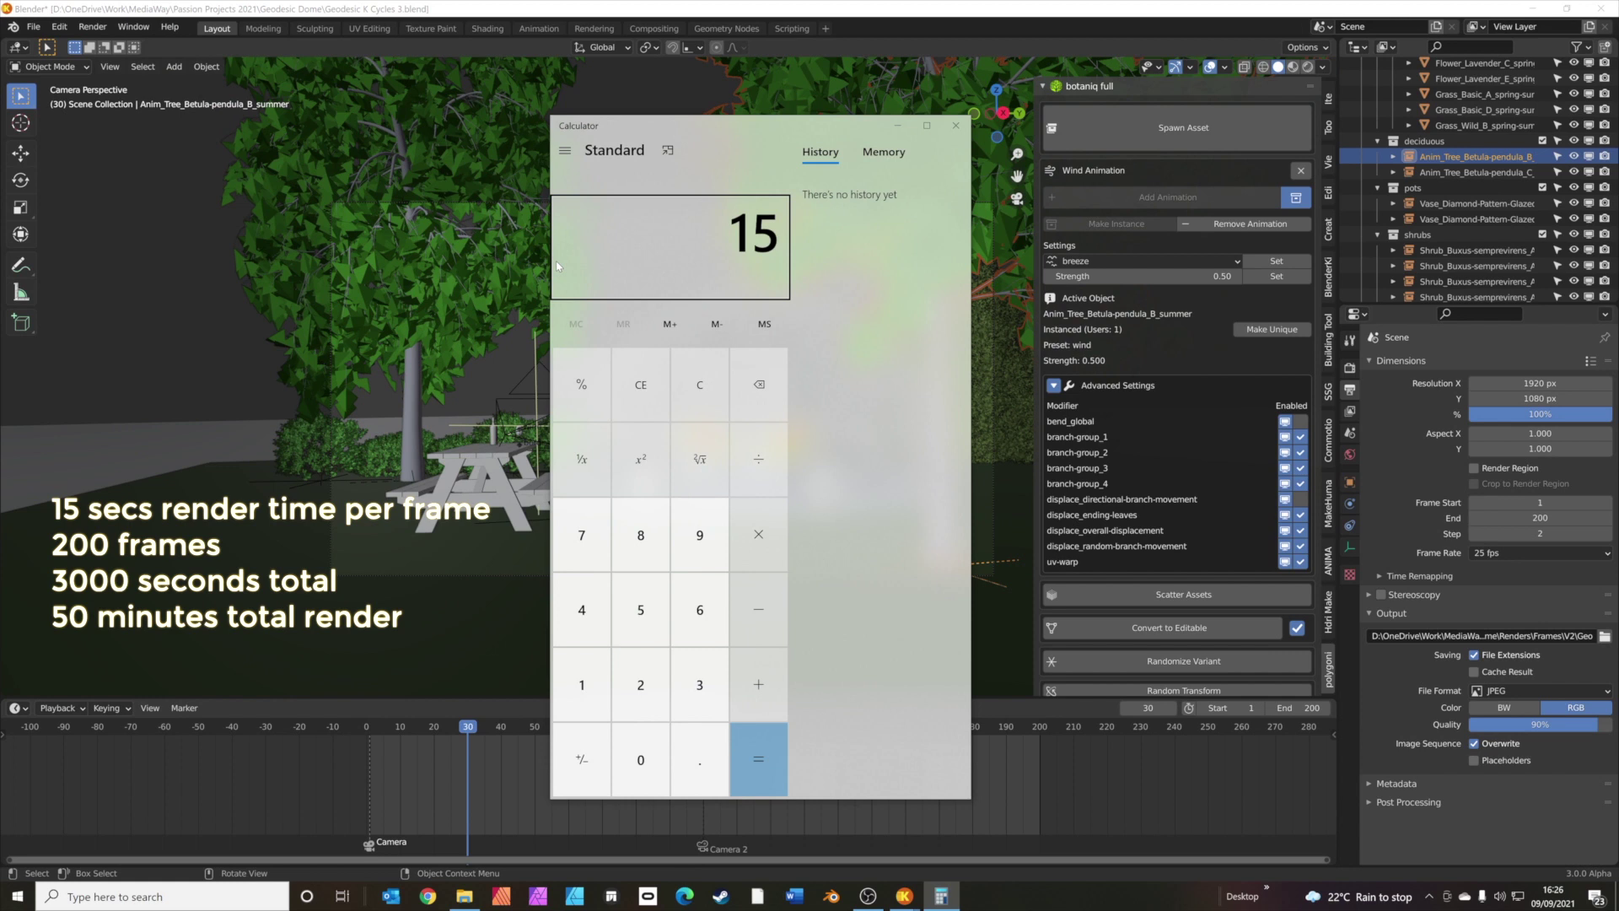
pyautogui.write('200')
pyautogui.press('Return')
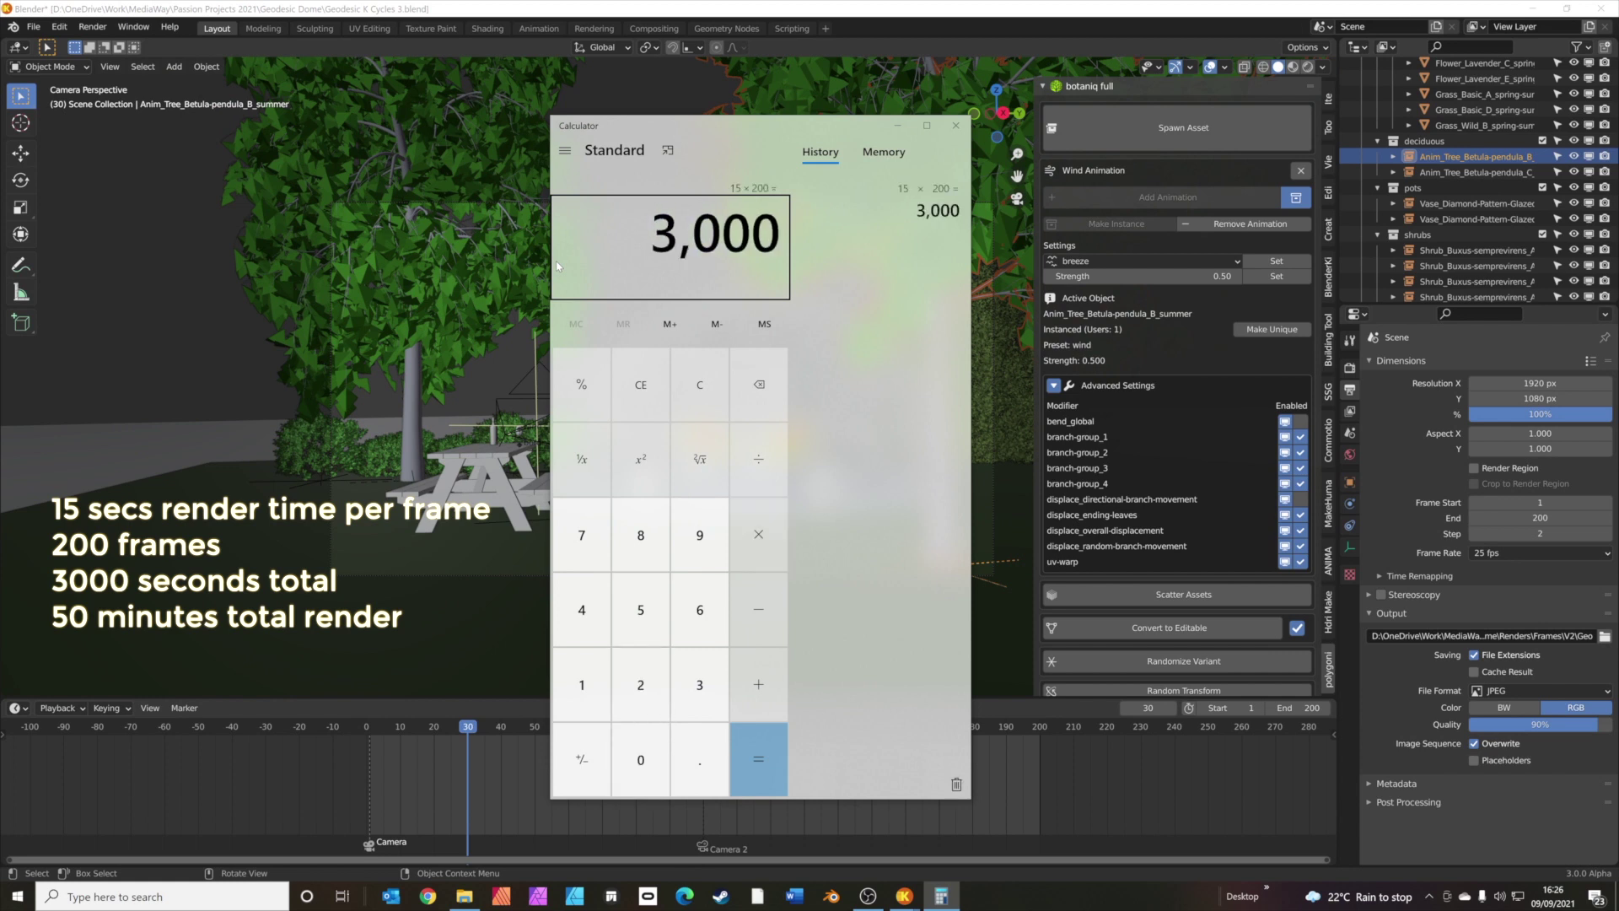
pyautogui.write('/60')
pyautogui.press('Return')
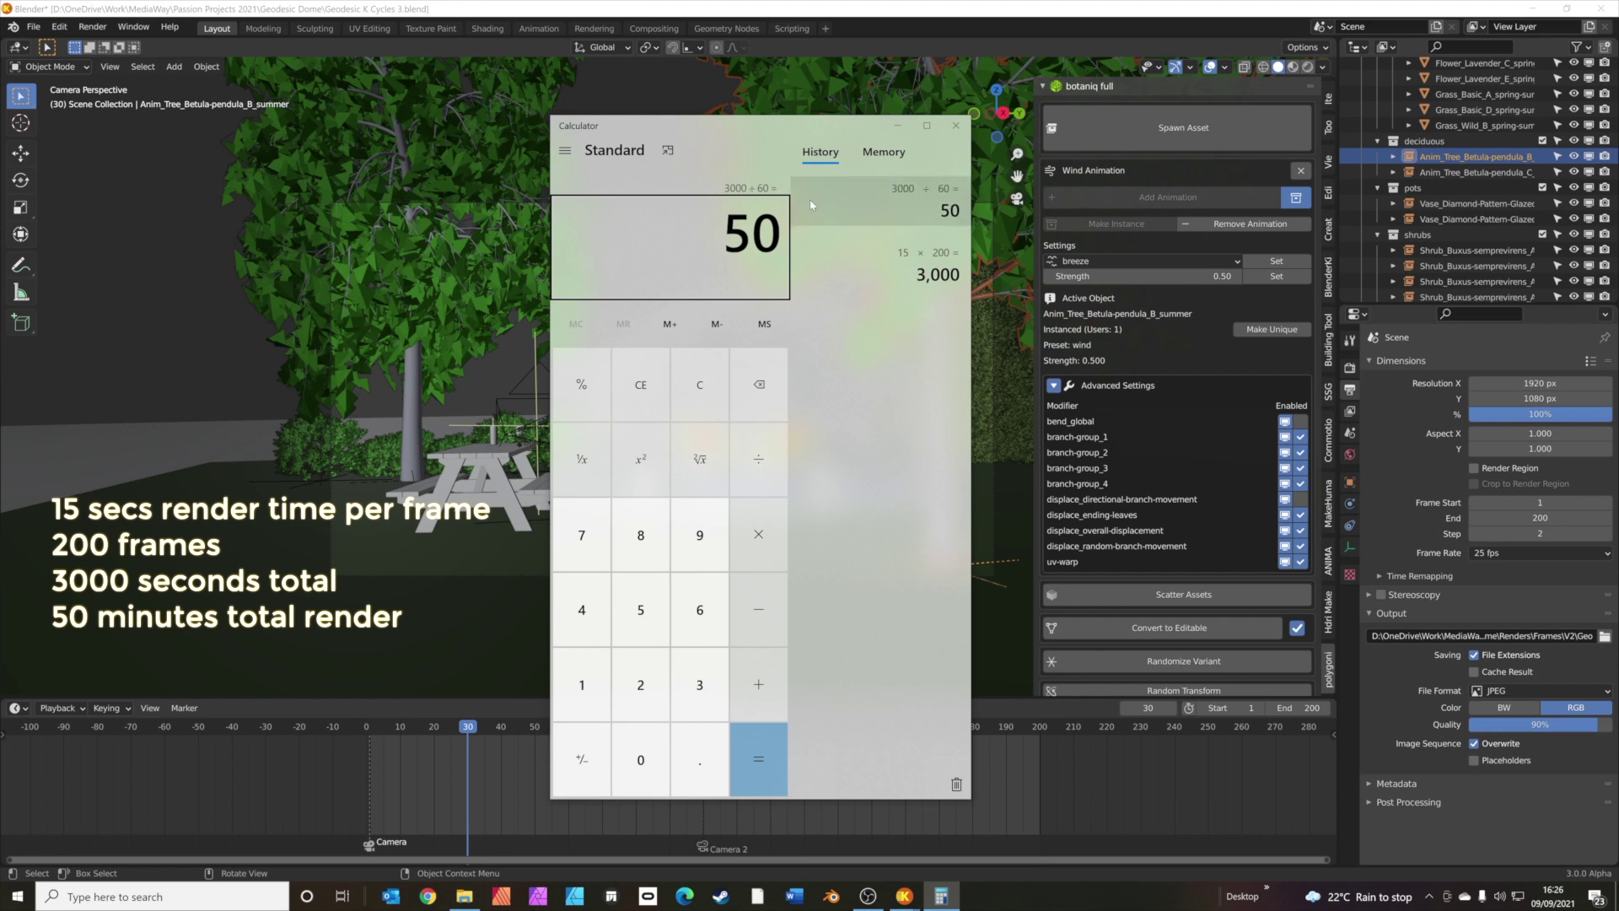
pyautogui.click(956, 129)
pyautogui.moveTo(641, 405); pyautogui.dragTo(655, 419, button='middle')
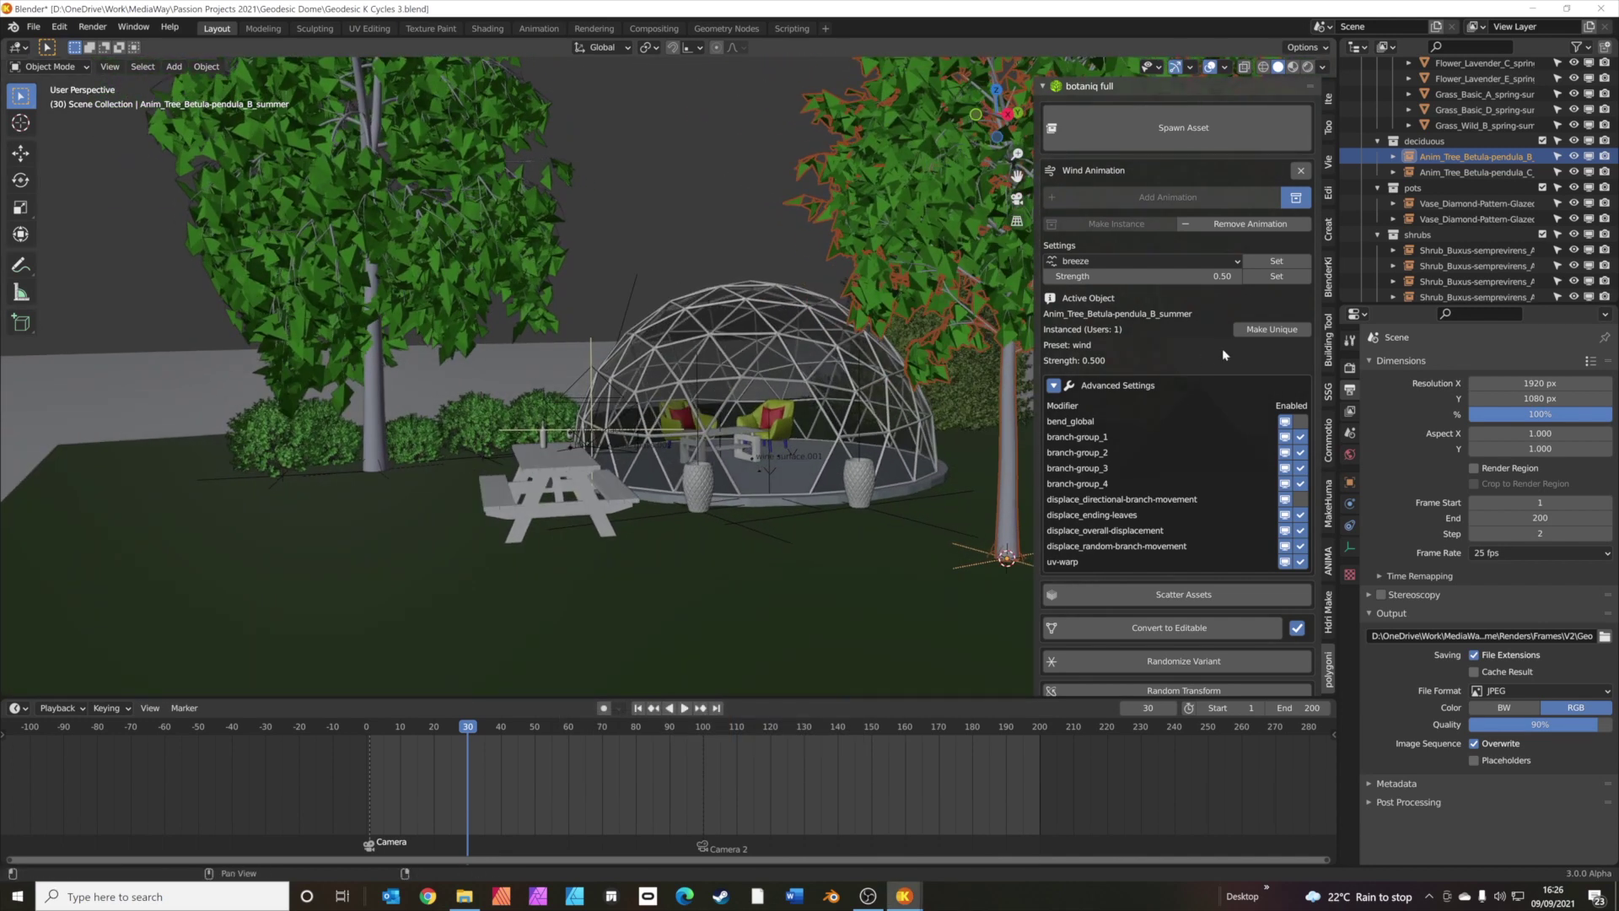
# Set Frame Step to 2, return to camera view, and bring up the Render menu
pyautogui.moveTo(1504, 538); pyautogui.dragTo(1492, 538)
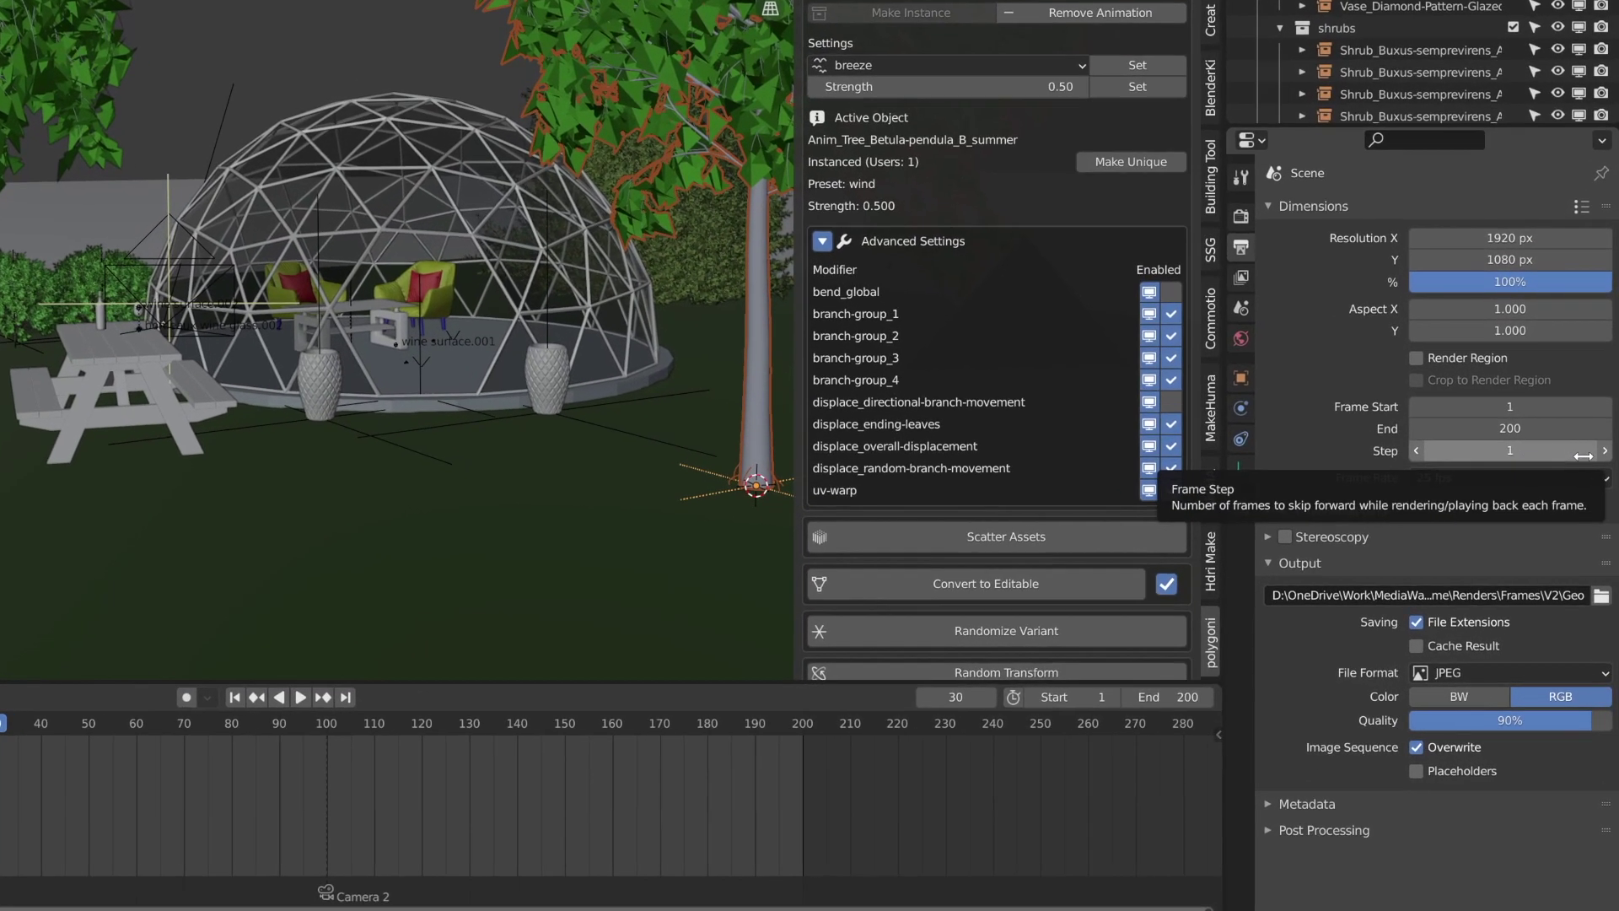
pyautogui.click(1605, 457)
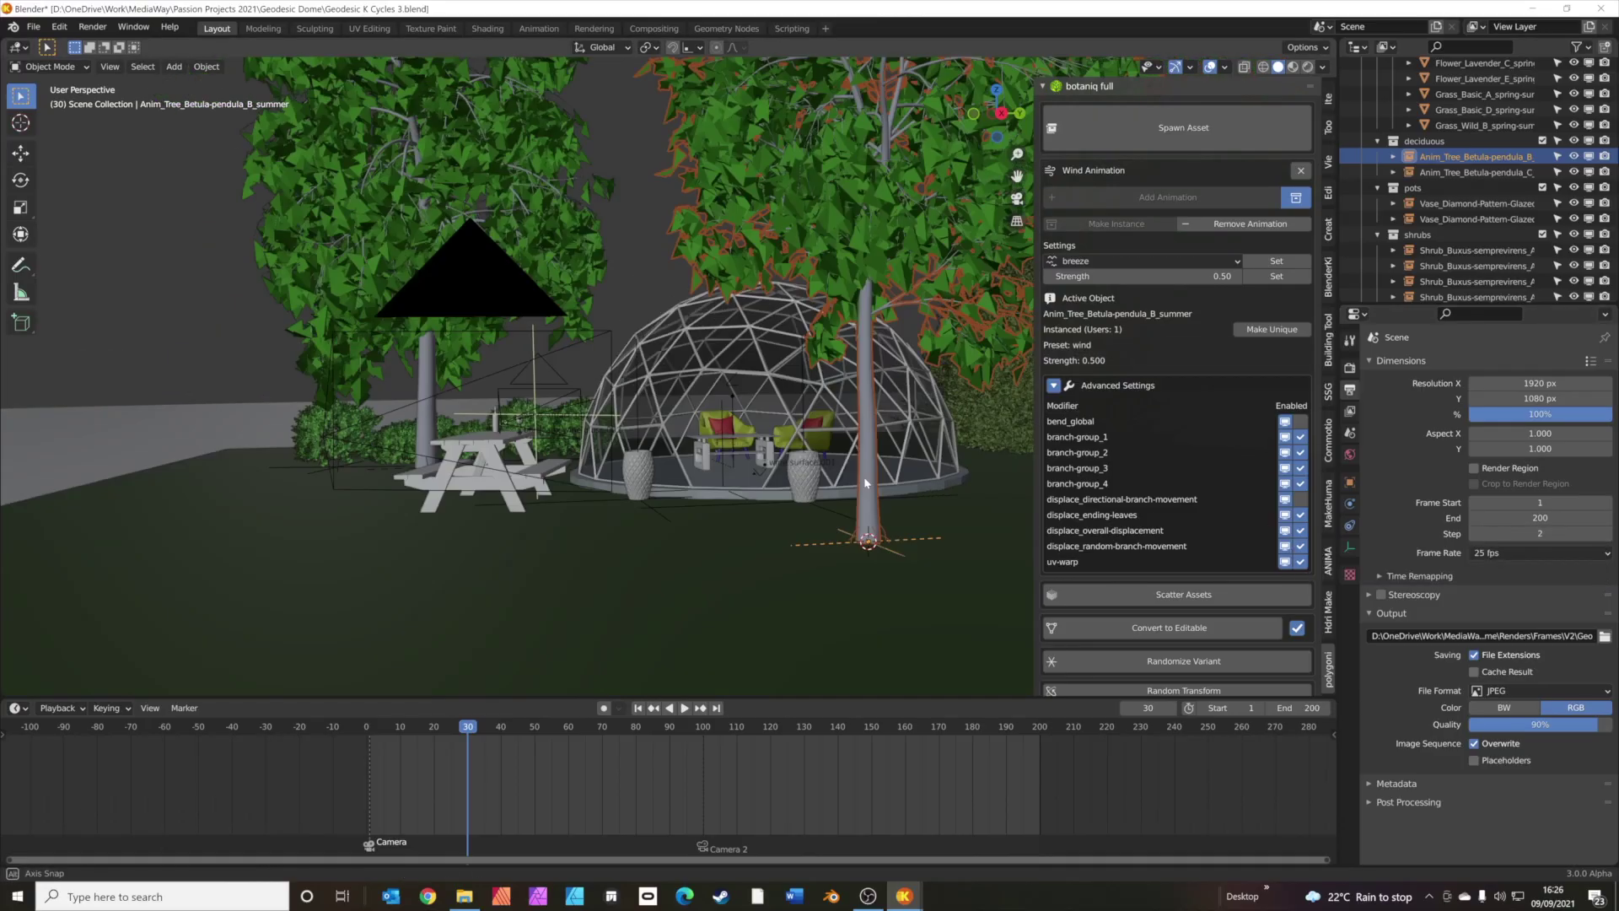
pyautogui.press('KP_0')
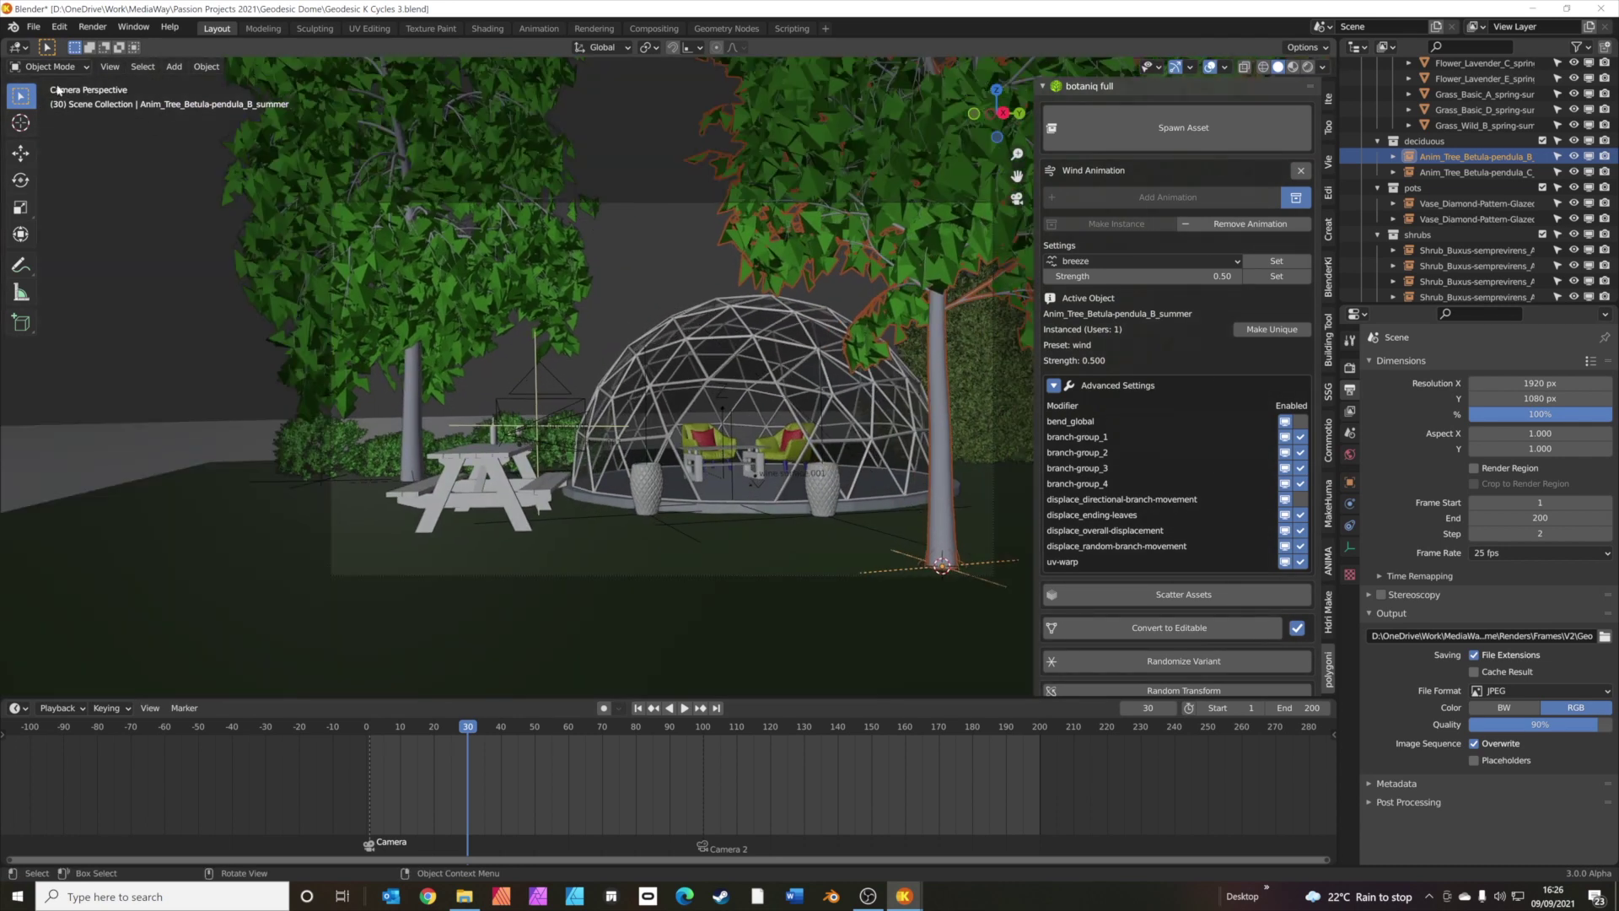
pyautogui.click(92, 26)
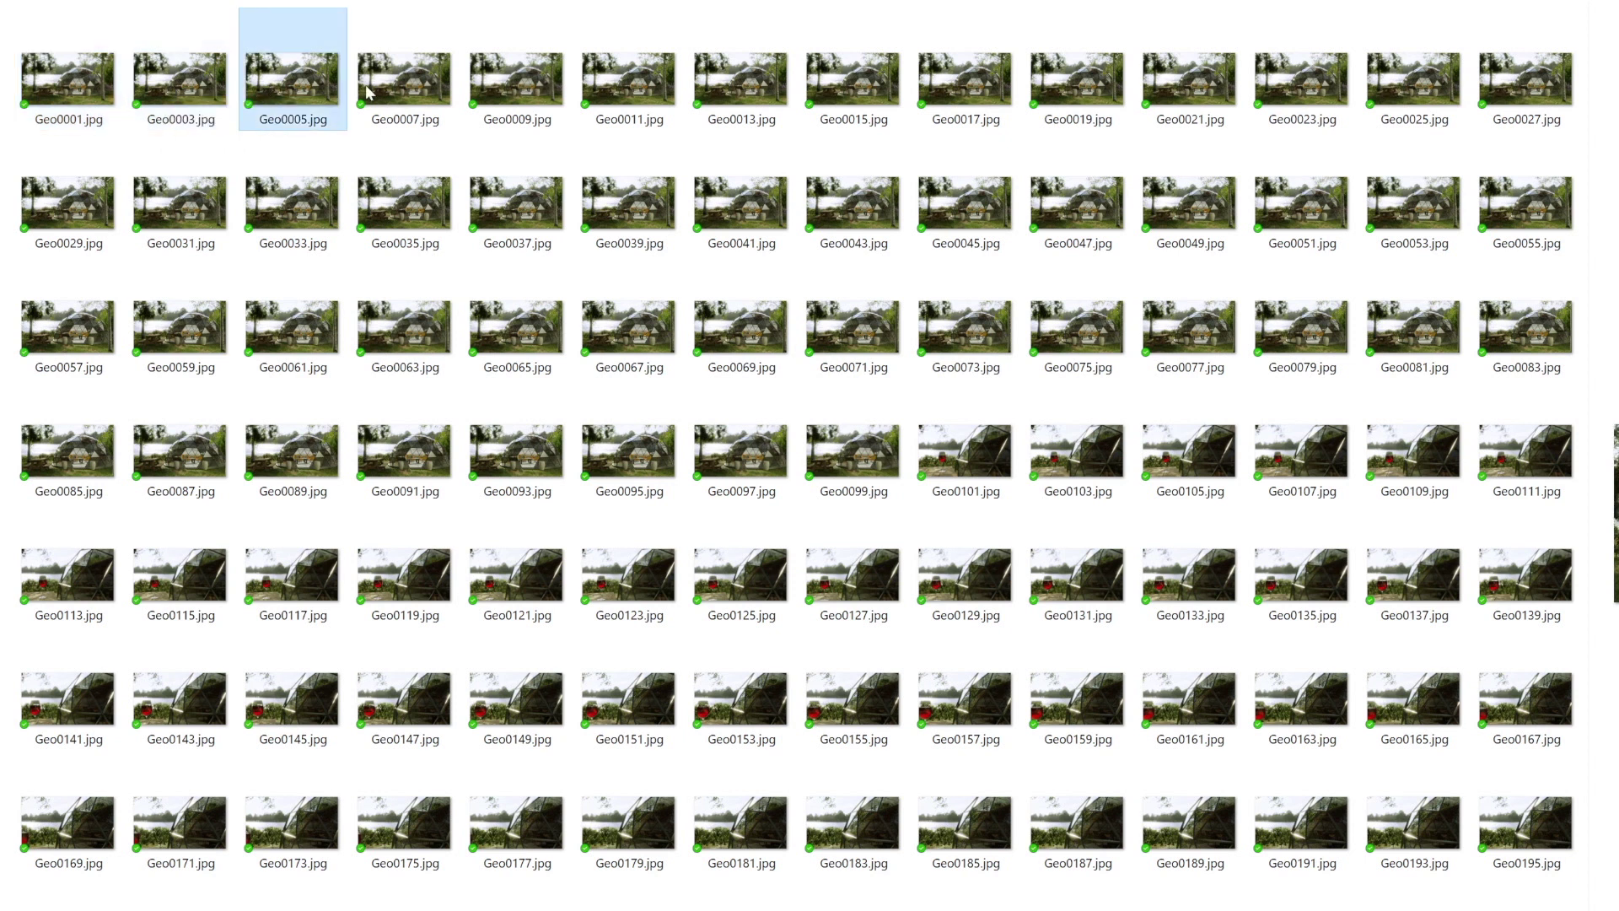
# Preview the first odd-numbered frames Geo0001, Geo0003 and Geo0005 in the top row
pyautogui.click(404, 93)
pyautogui.click(511, 99)
pyautogui.click(634, 104)
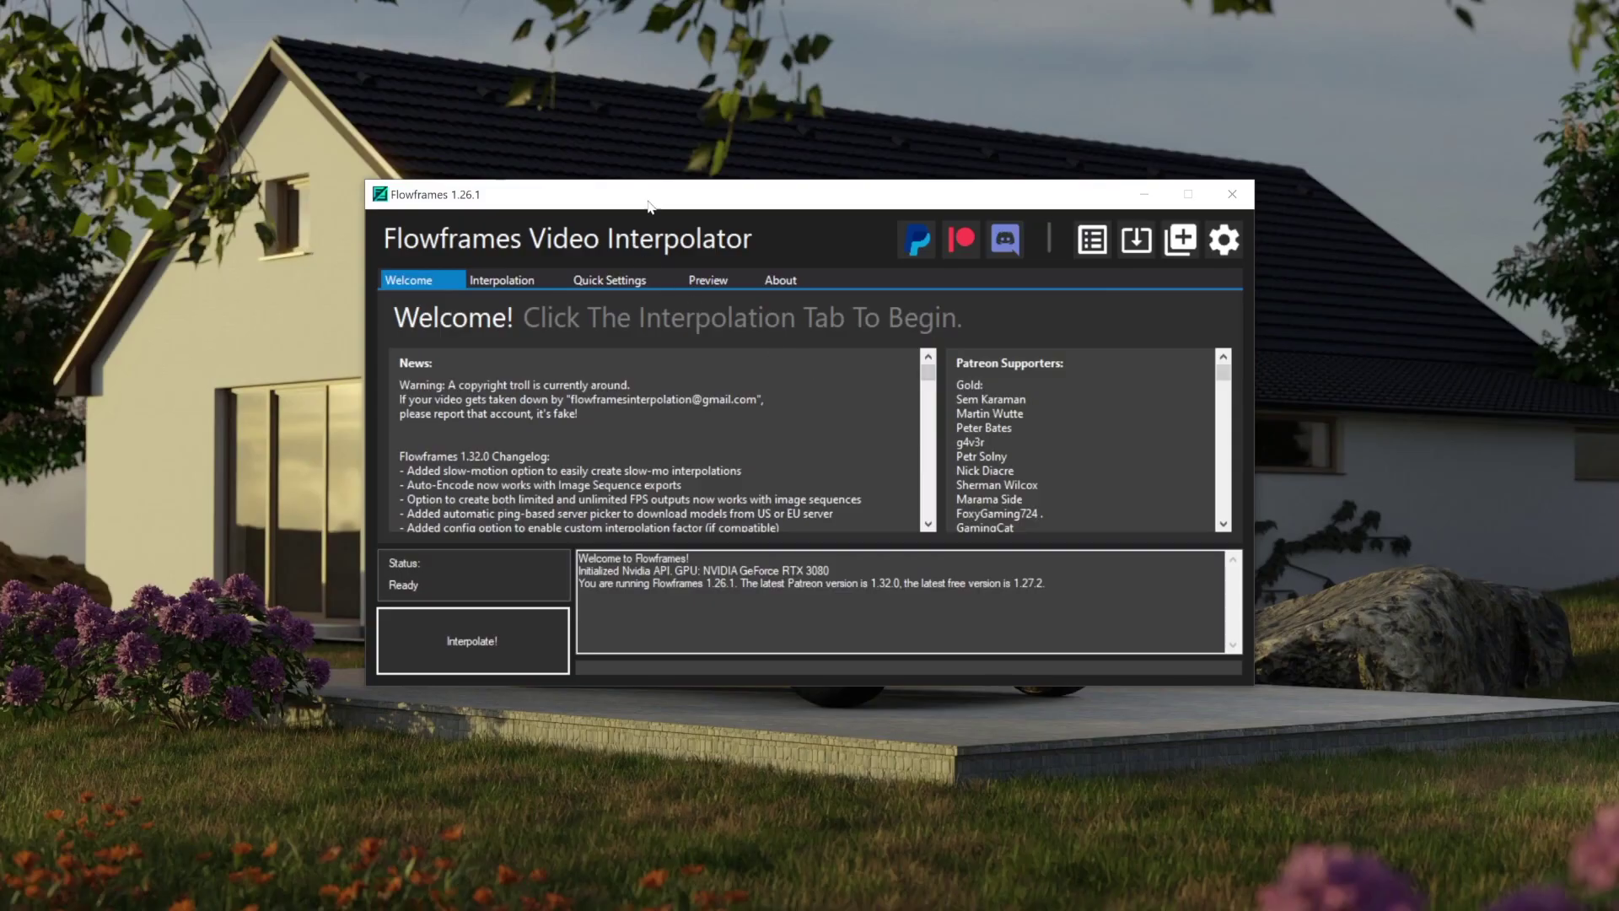
# Reposition the Flowframes window on its Welcome page
pyautogui.moveTo(654, 203)
pyautogui.mouseDown()
pyautogui.moveTo(664, 193)
pyautogui.moveTo(643, 202)
pyautogui.mouseUp()
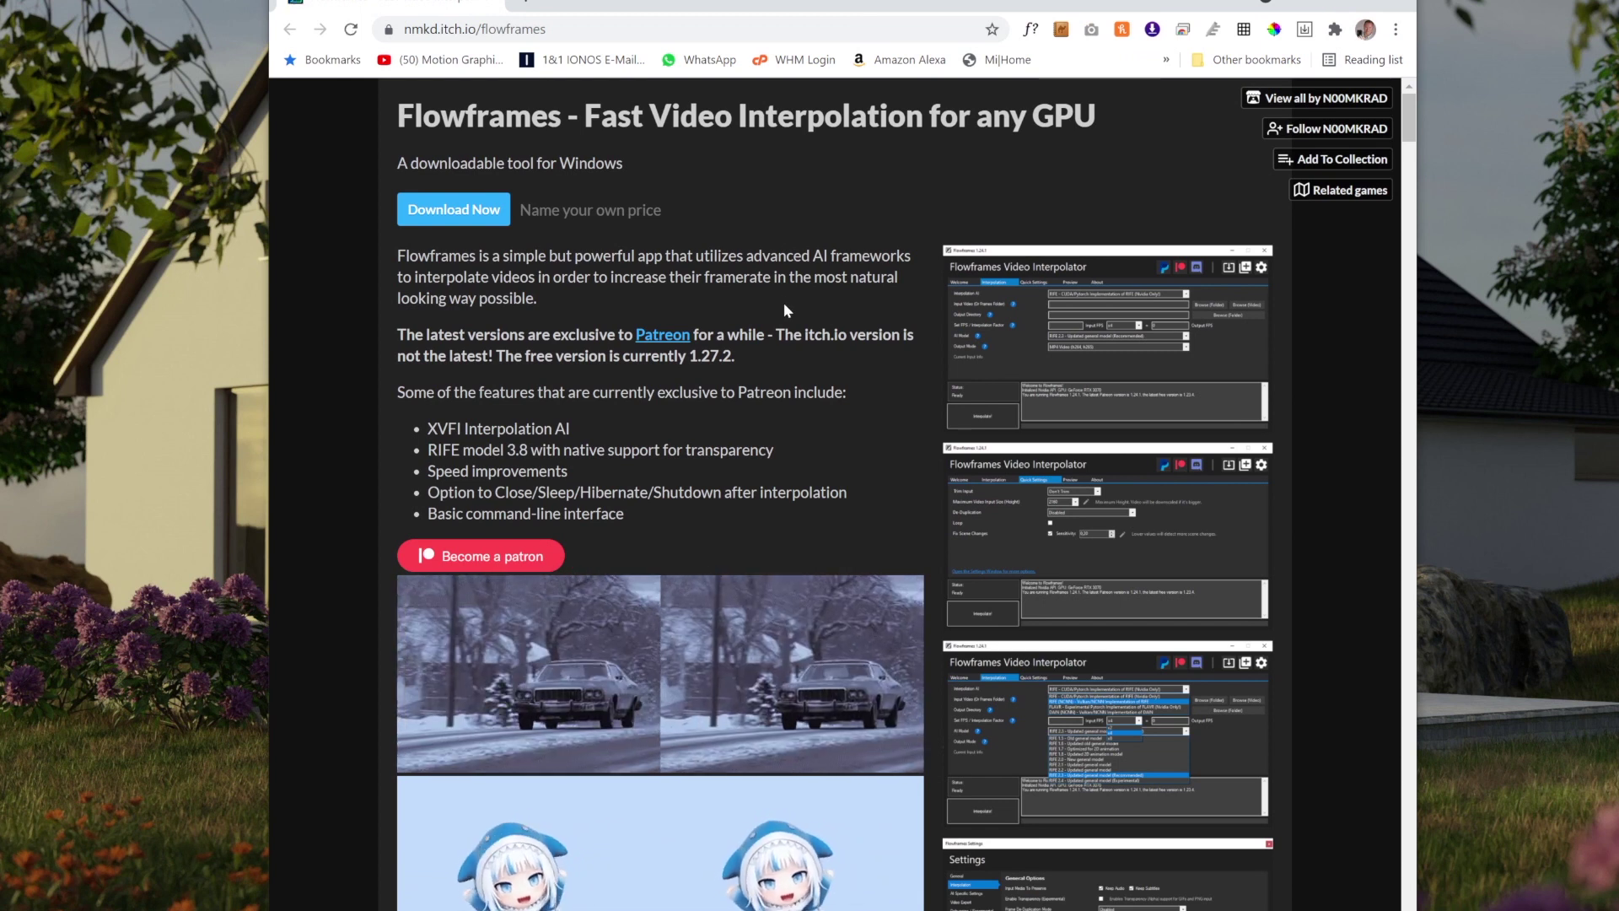
# Skip payment on itch.io to reach the Flowframes 1.27.2 download files
pyautogui.click(474, 216)
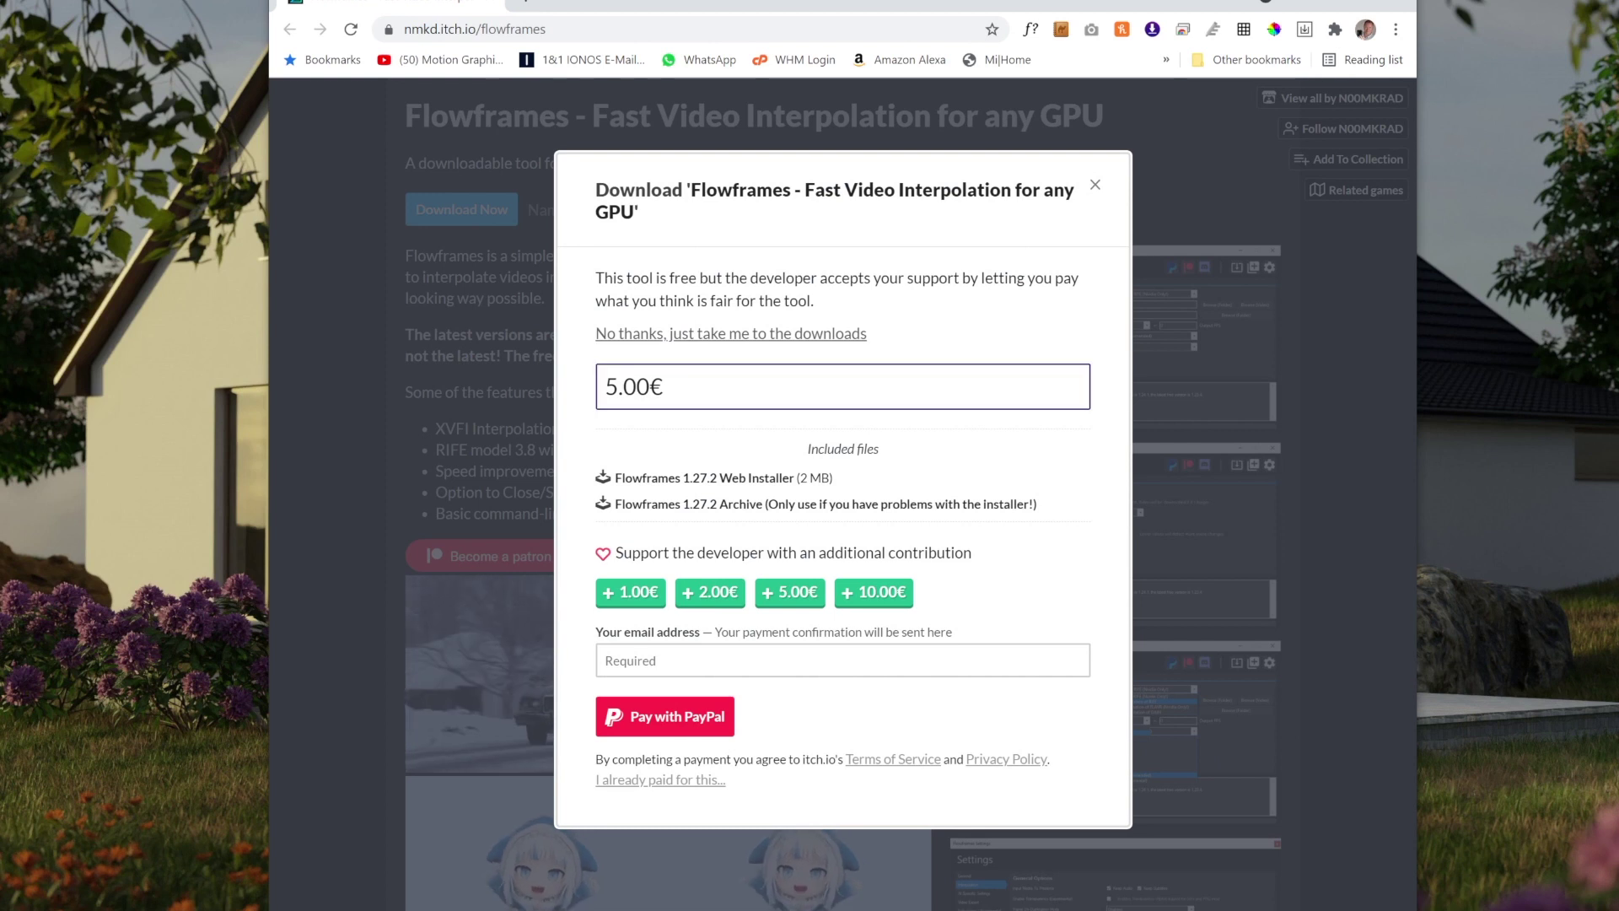
pyautogui.click(779, 335)
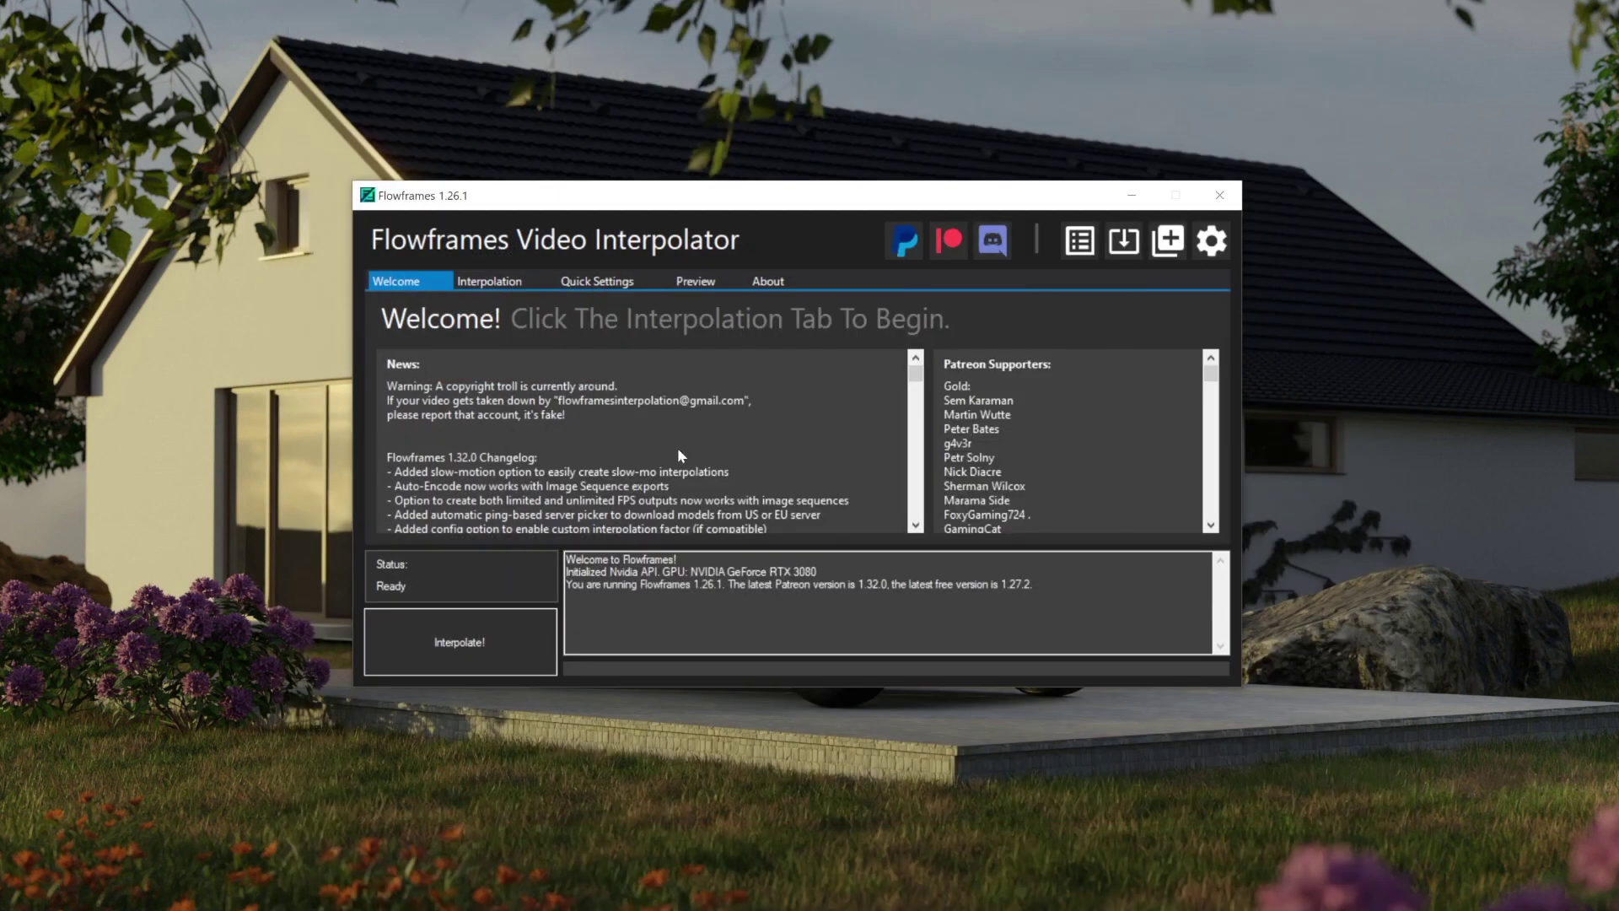
# Choose the V2 rendered-frames folder as the interpolation input
pyautogui.click(496, 284)
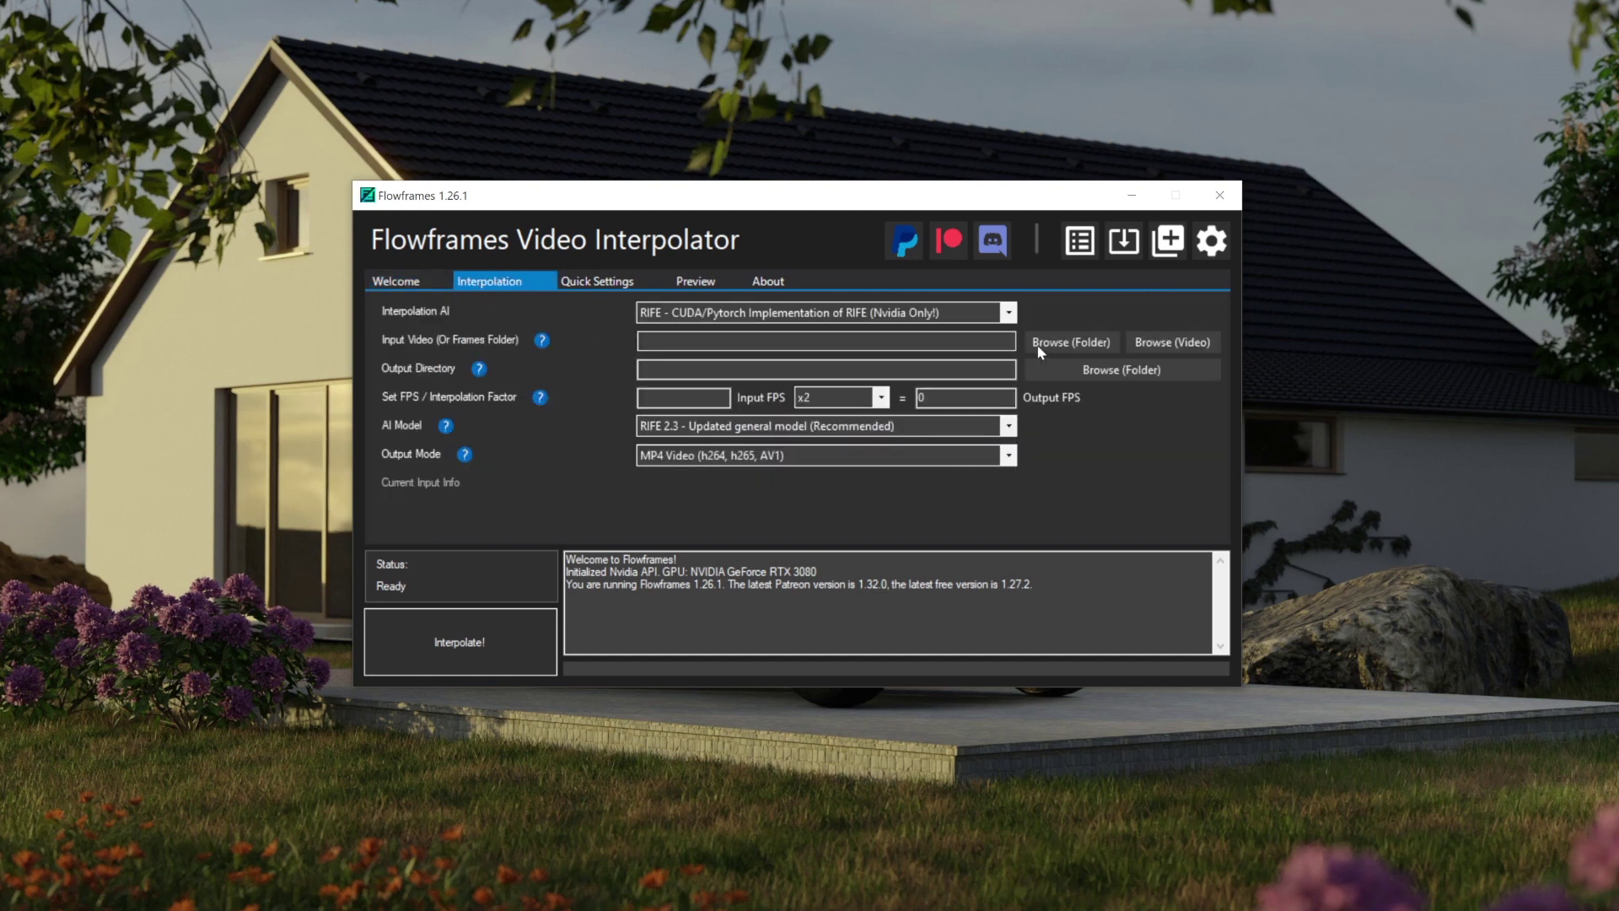
pyautogui.click(1071, 342)
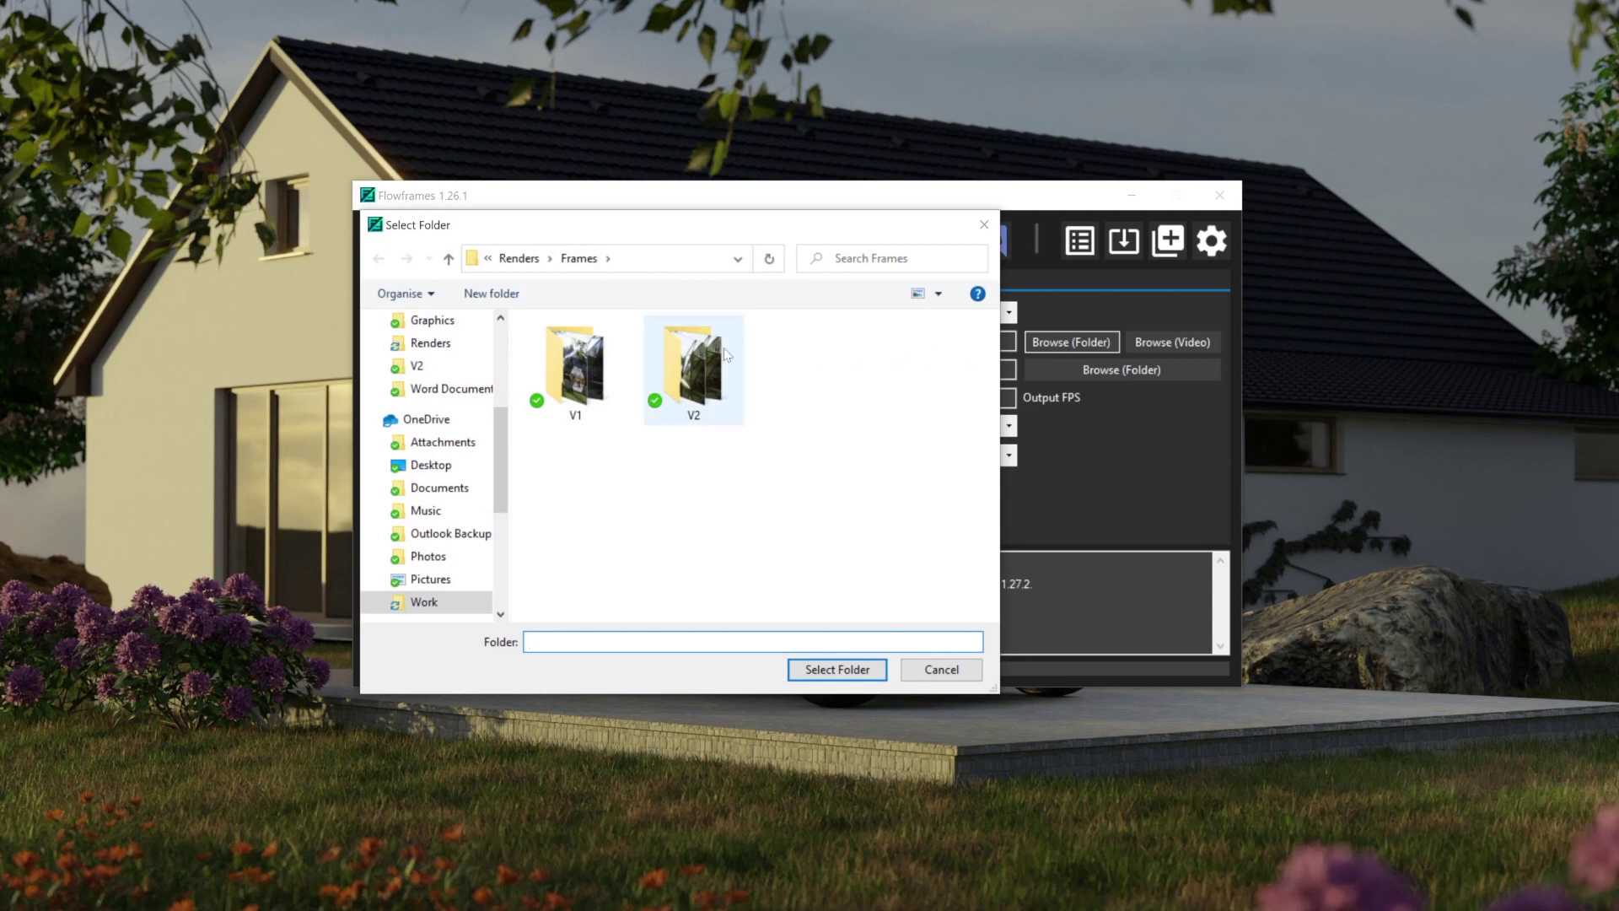
pyautogui.doubleClick(698, 353)
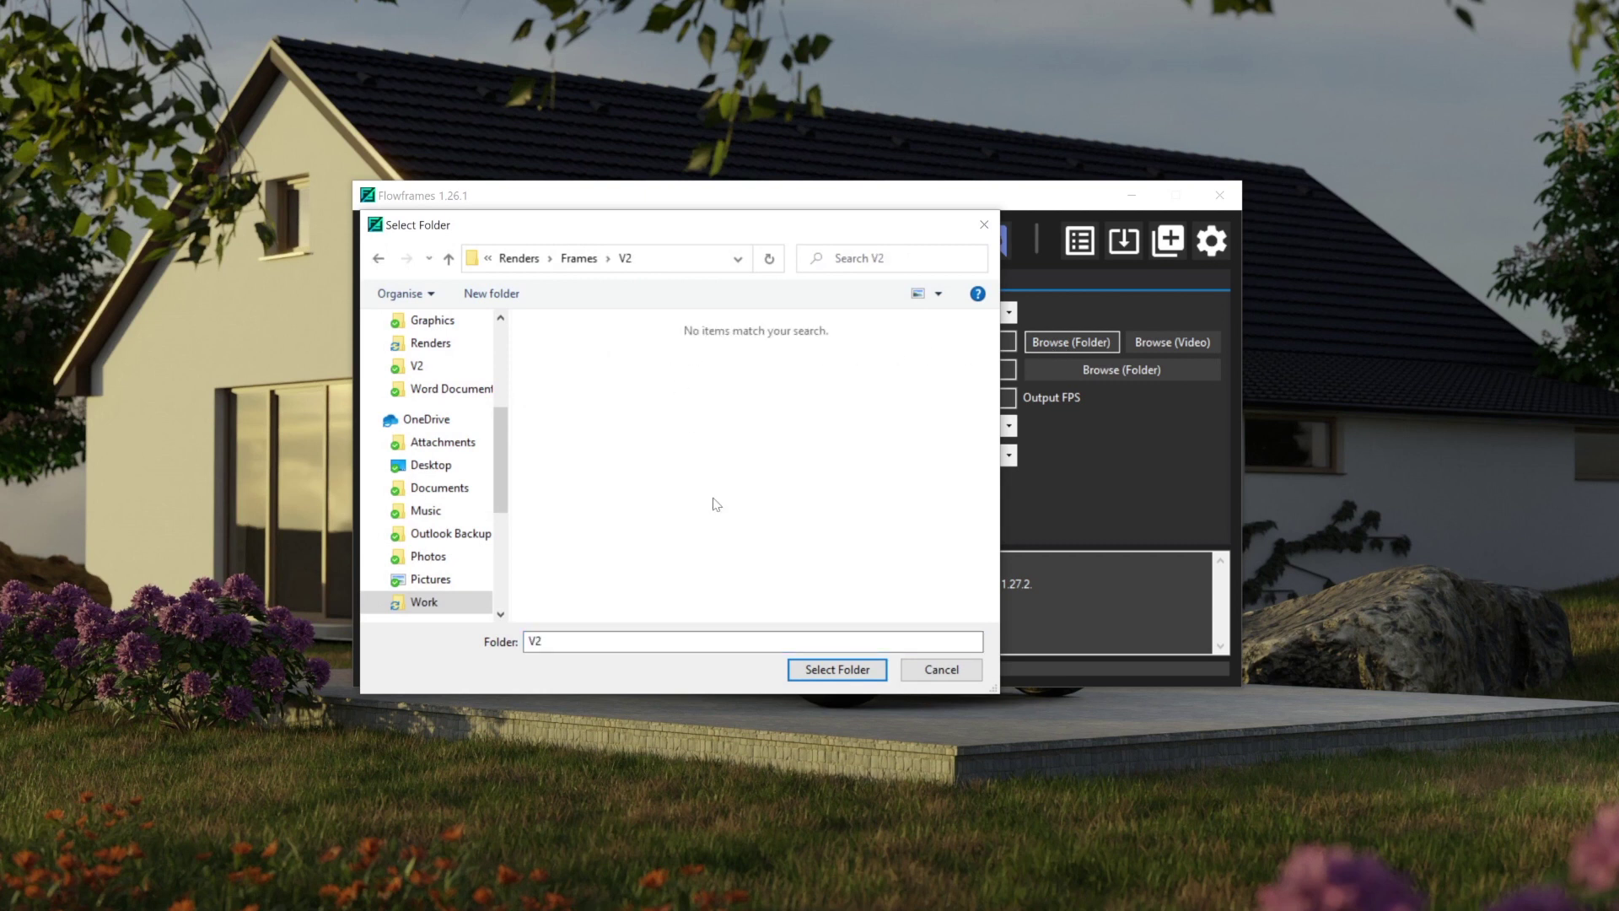
pyautogui.click(837, 669)
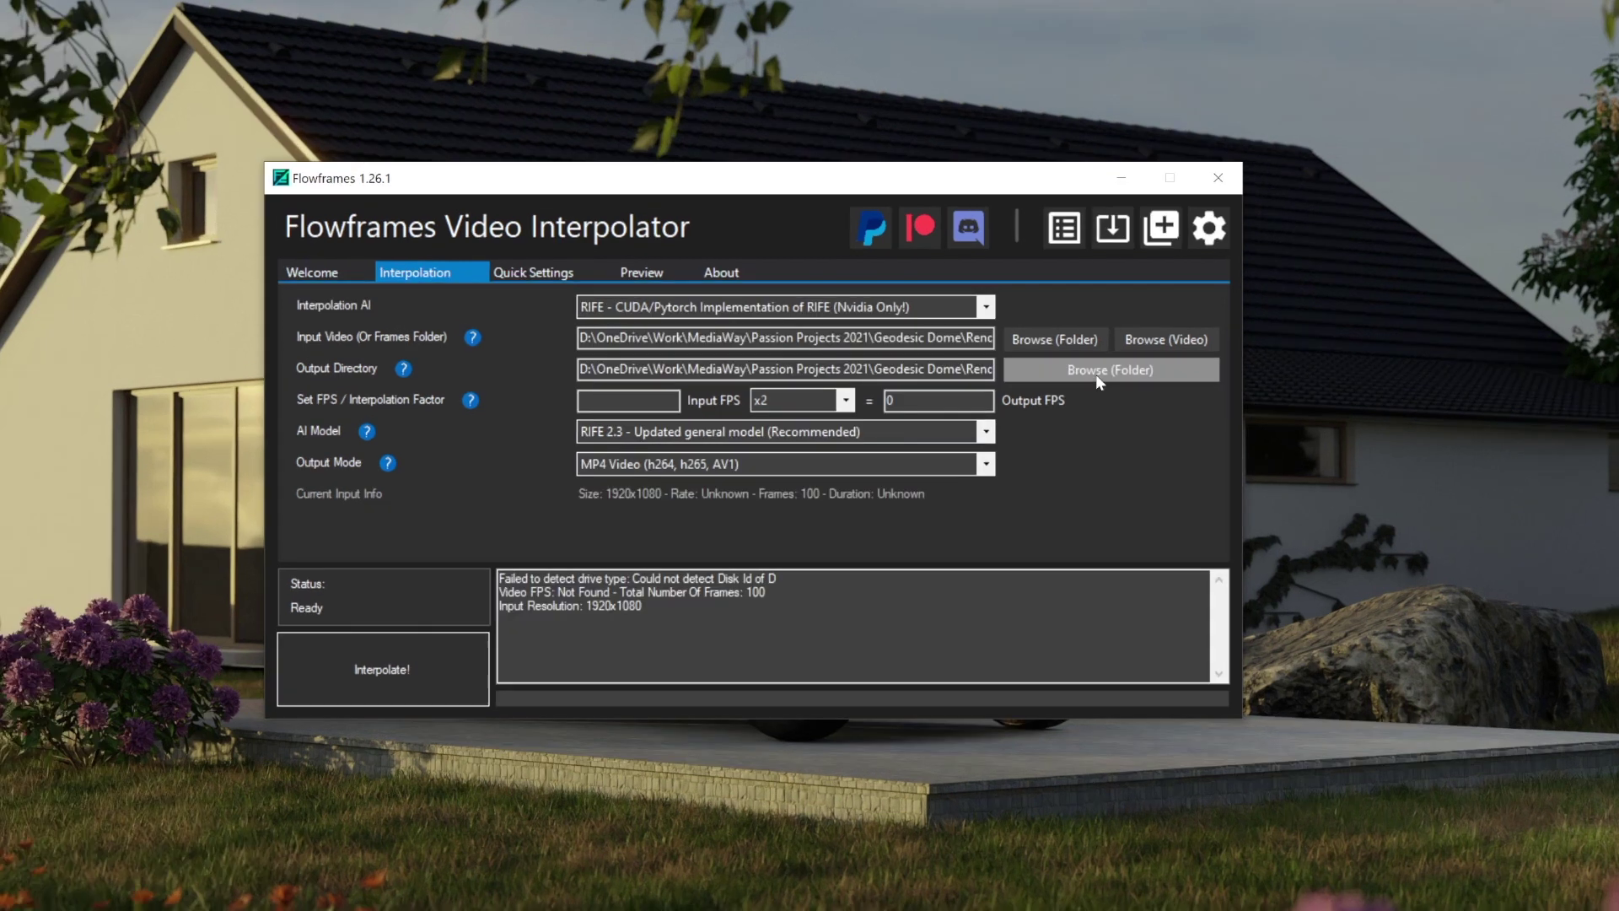
# Set the Frames folder as the output directory
pyautogui.click(1105, 371)
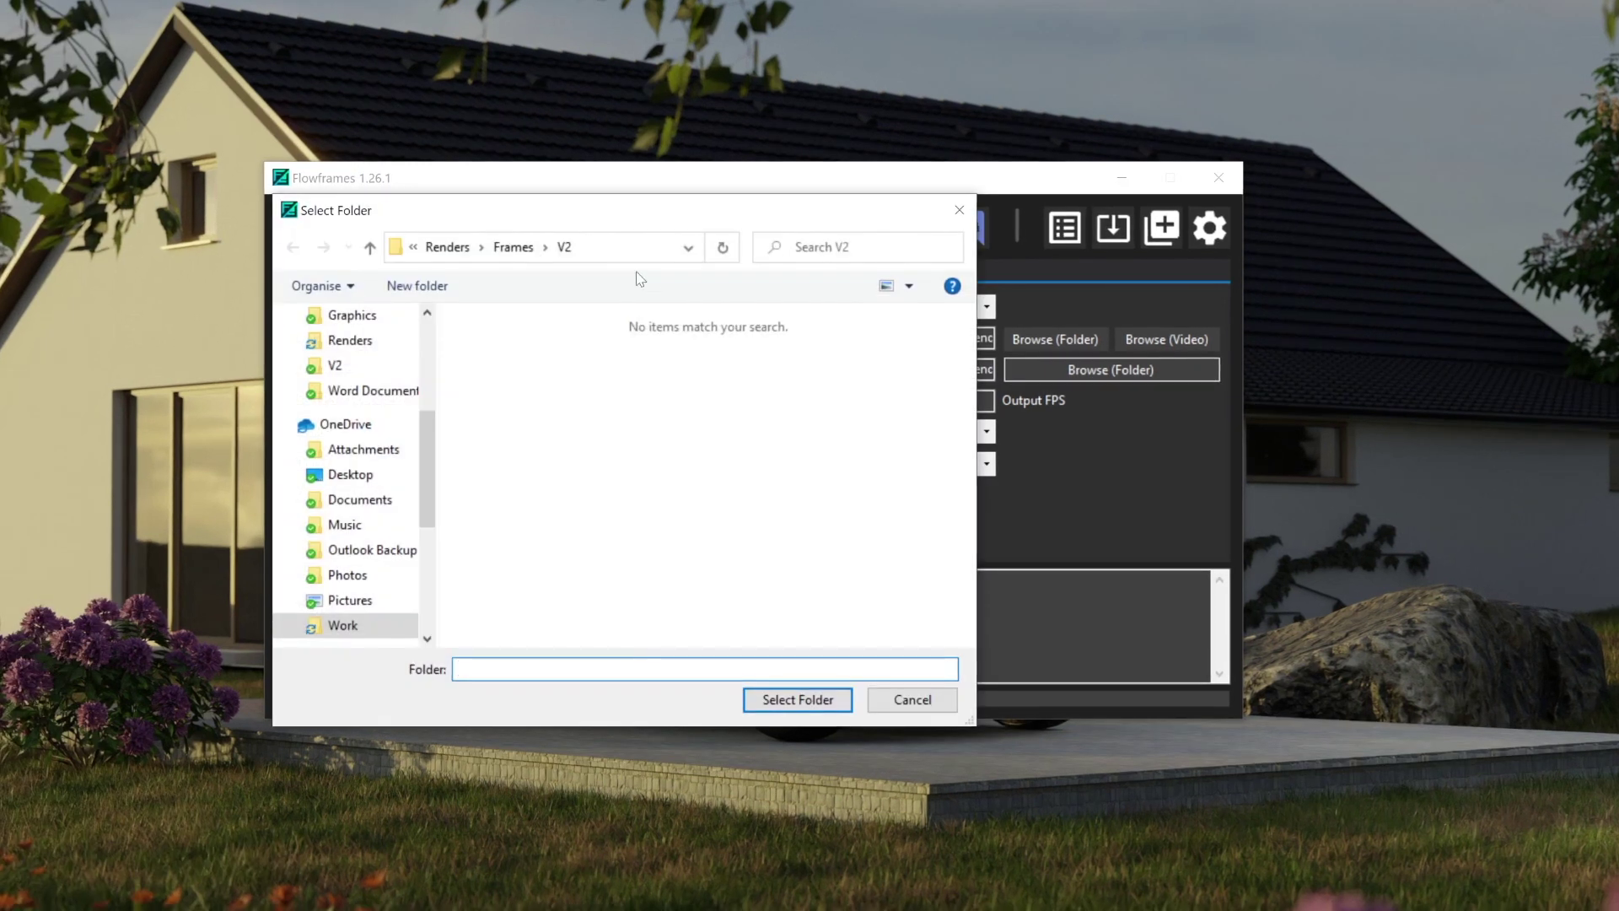
pyautogui.click(503, 248)
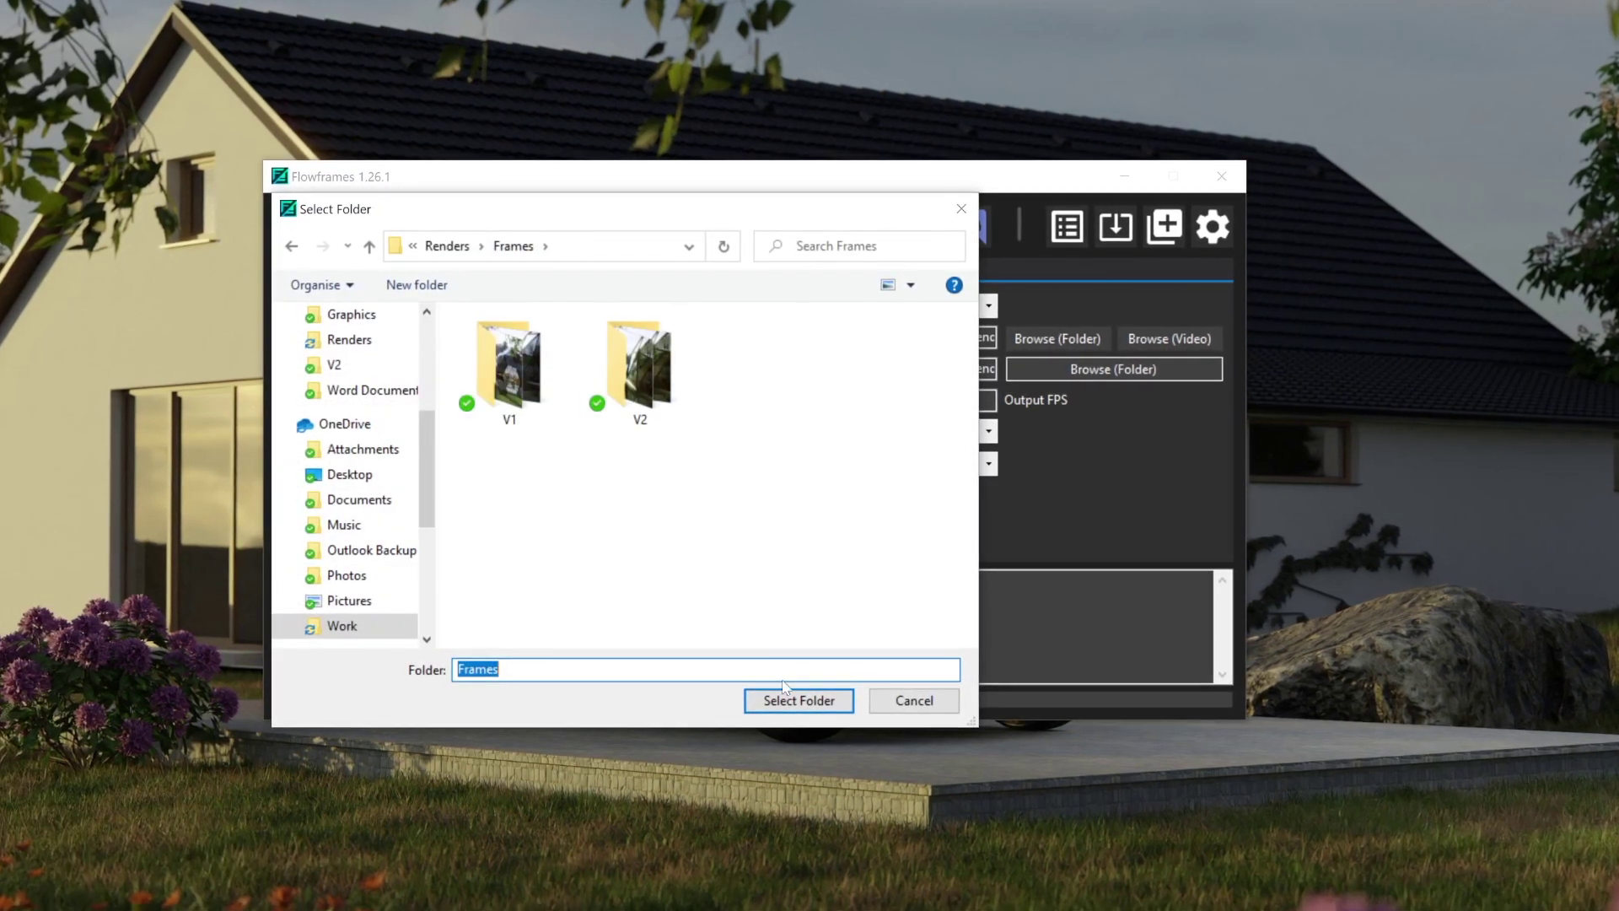
pyautogui.click(828, 702)
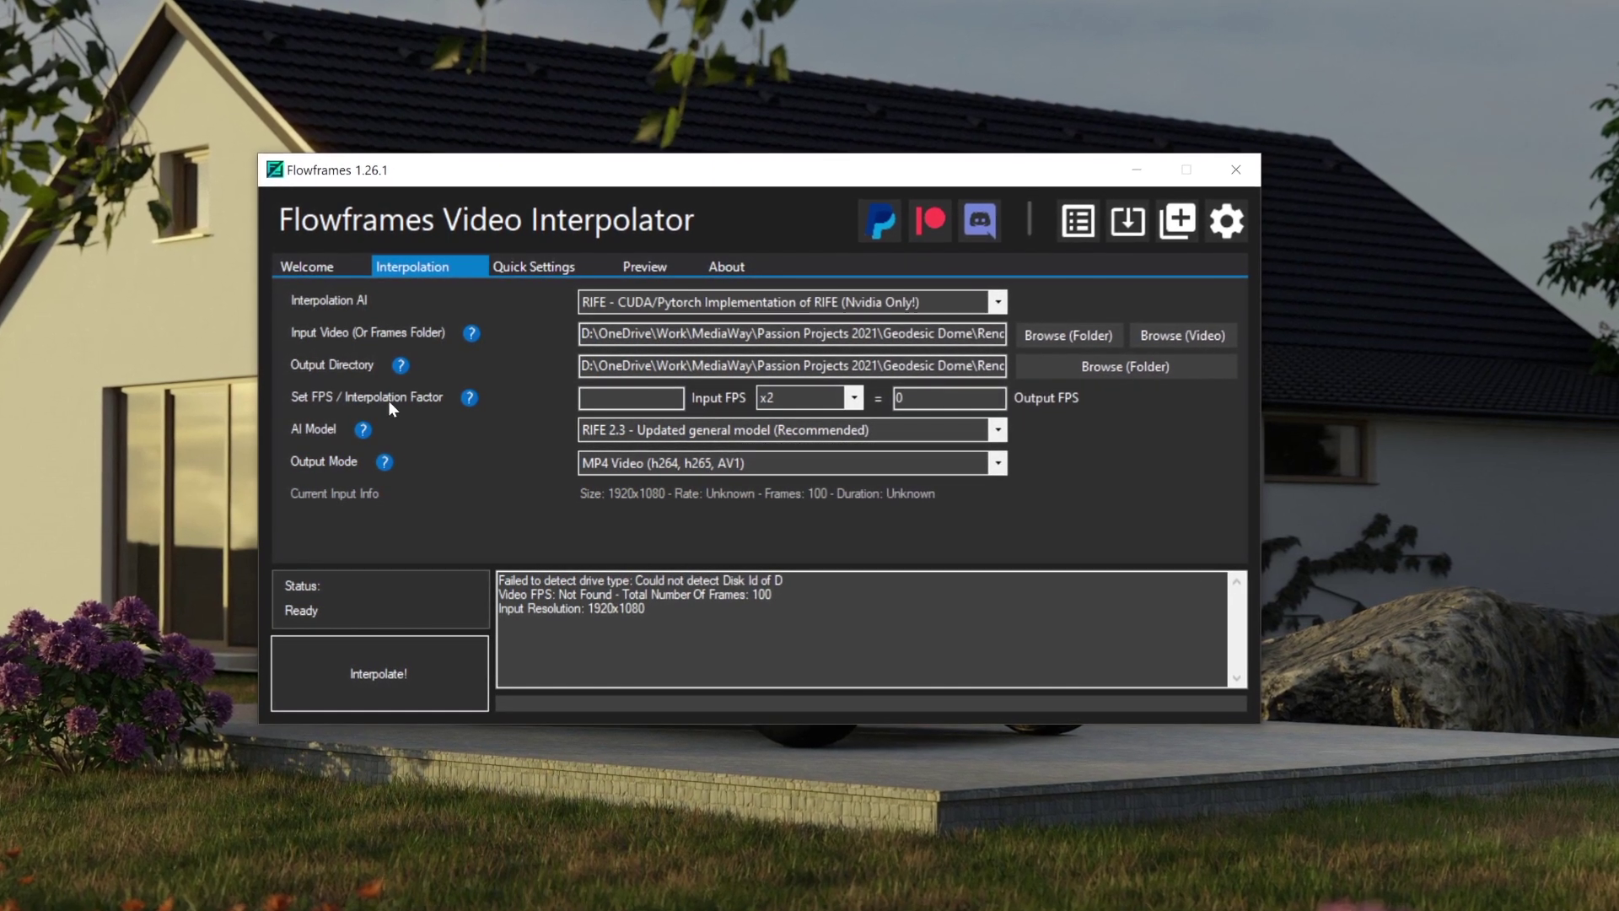
# Enter 12.5 input FPS for a 25 fps output and keep MP4 Video as output mode
pyautogui.click(630, 397)
pyautogui.write('12.5')
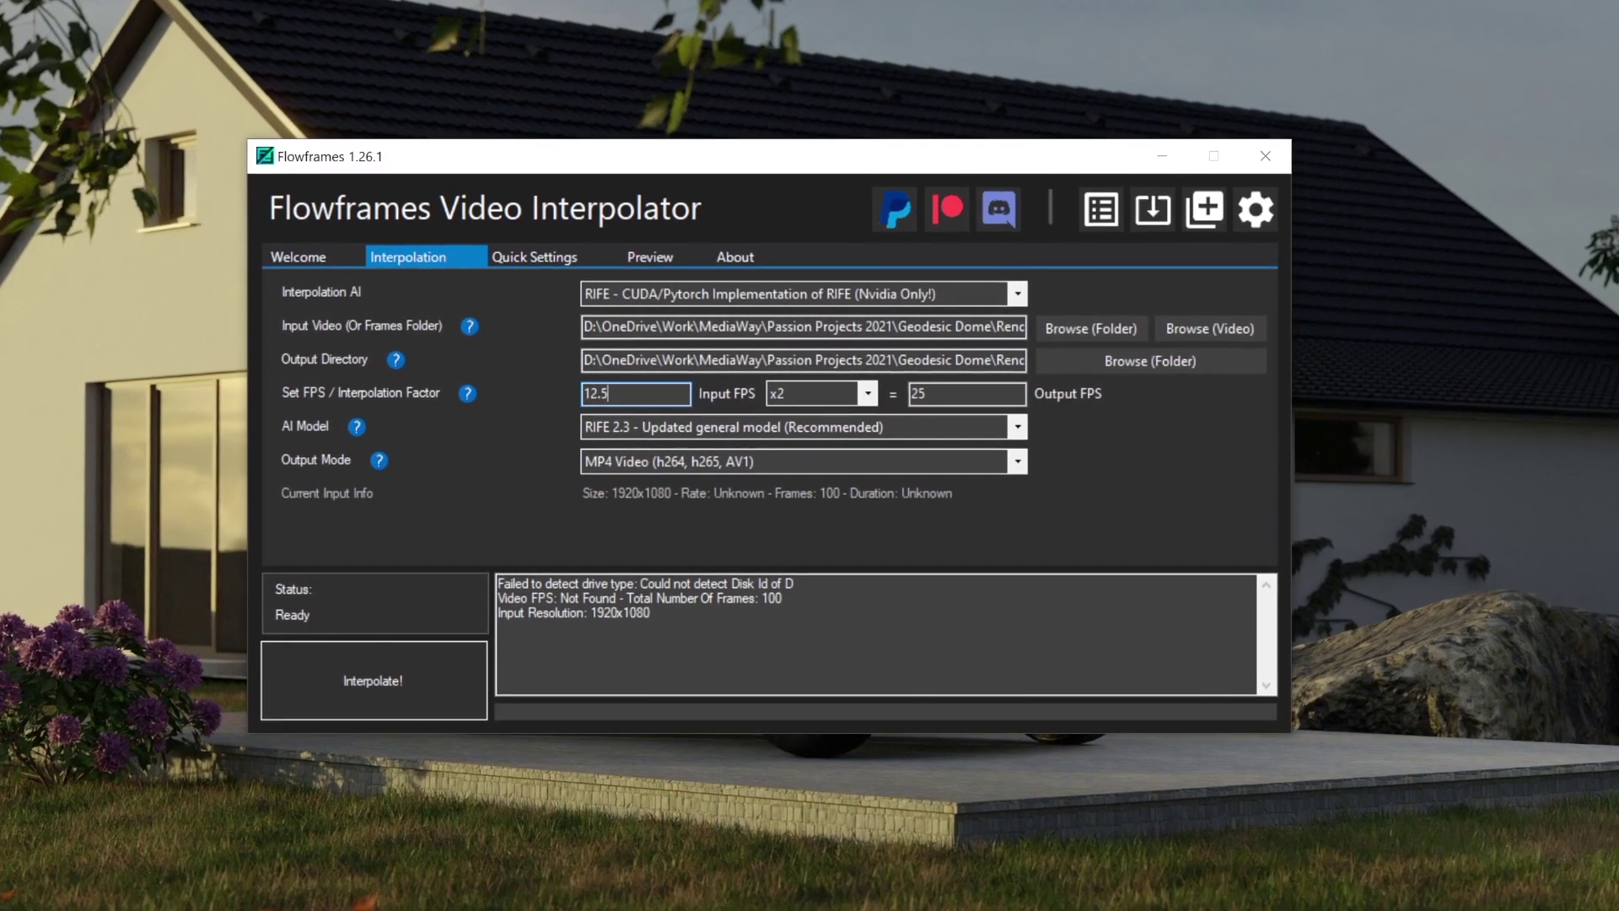
pyautogui.click(922, 394)
pyautogui.doubleClick(923, 393)
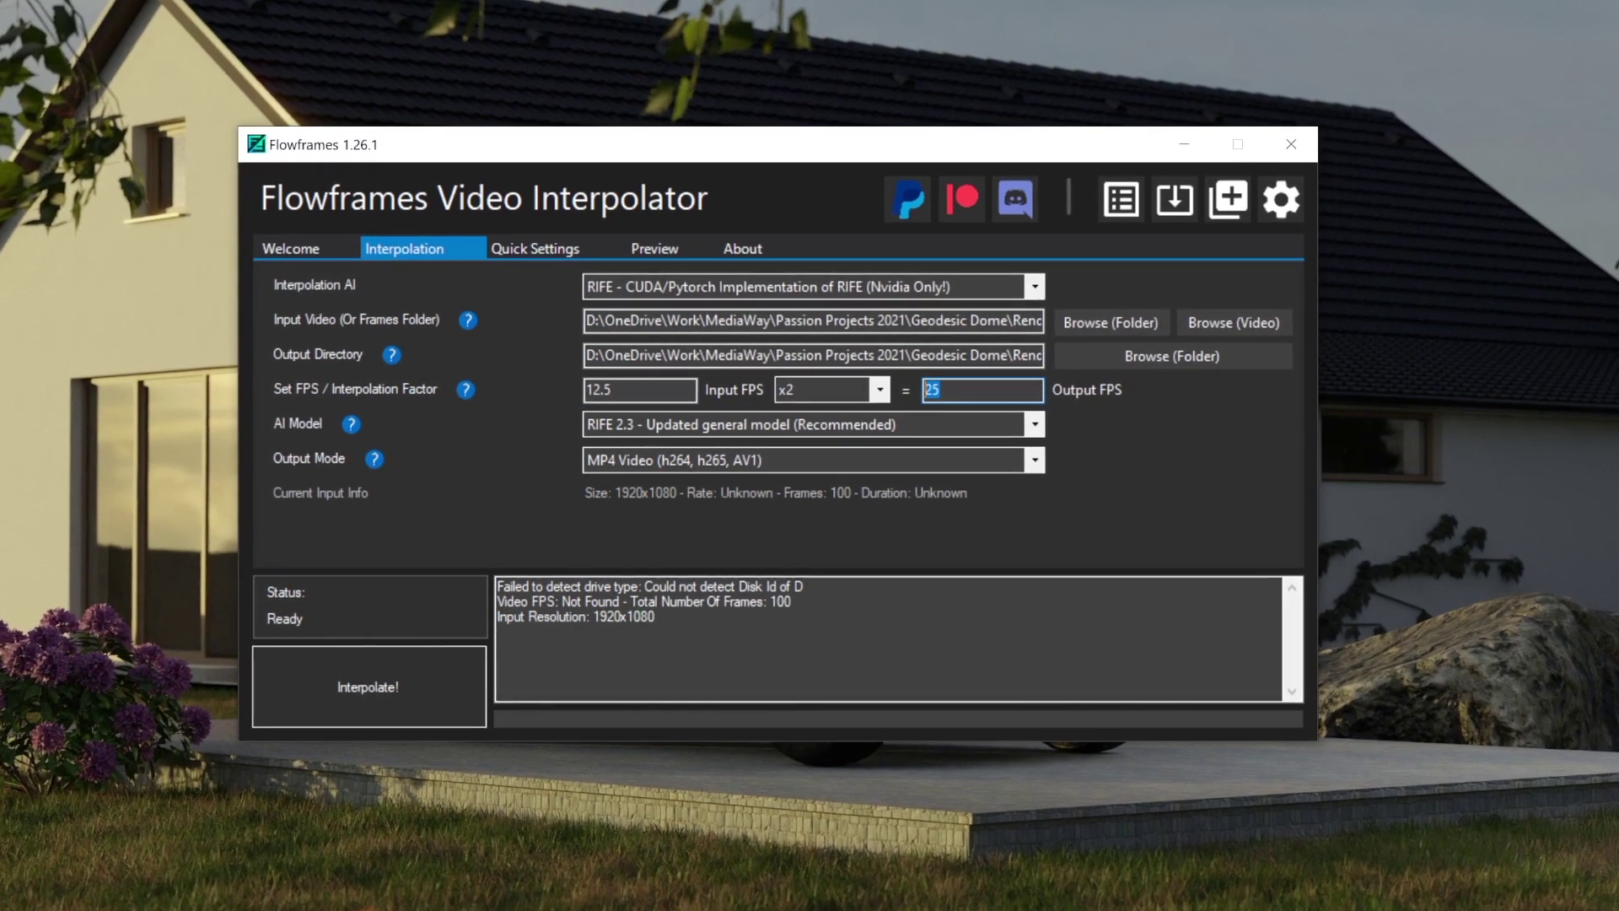
pyautogui.click(1000, 395)
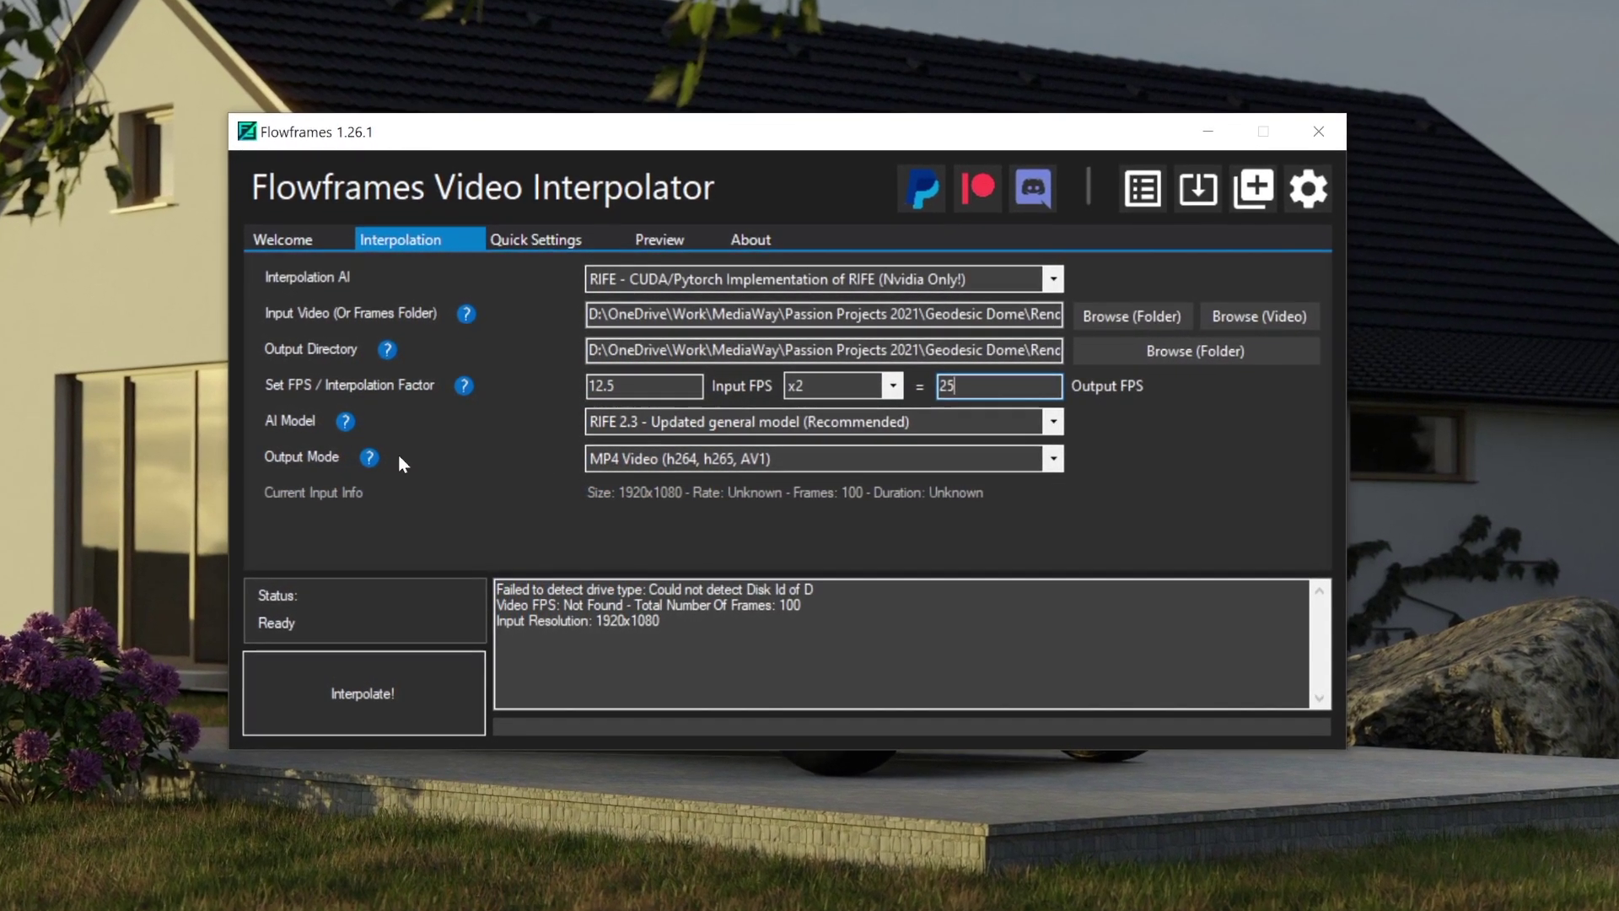
pyautogui.click(978, 457)
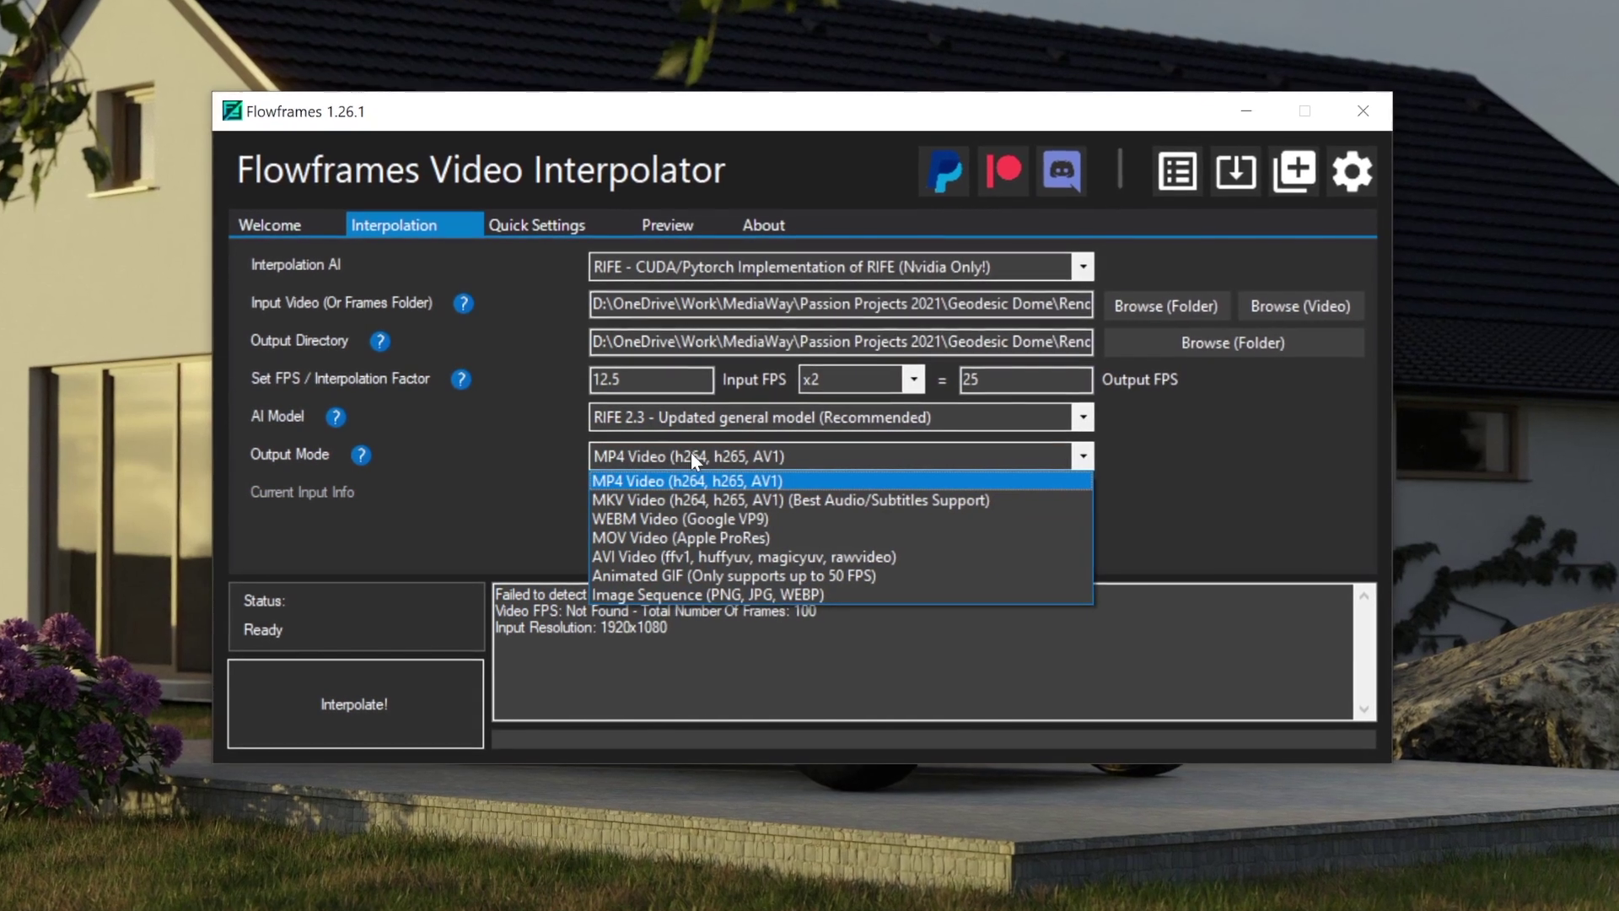
pyautogui.click(690, 453)
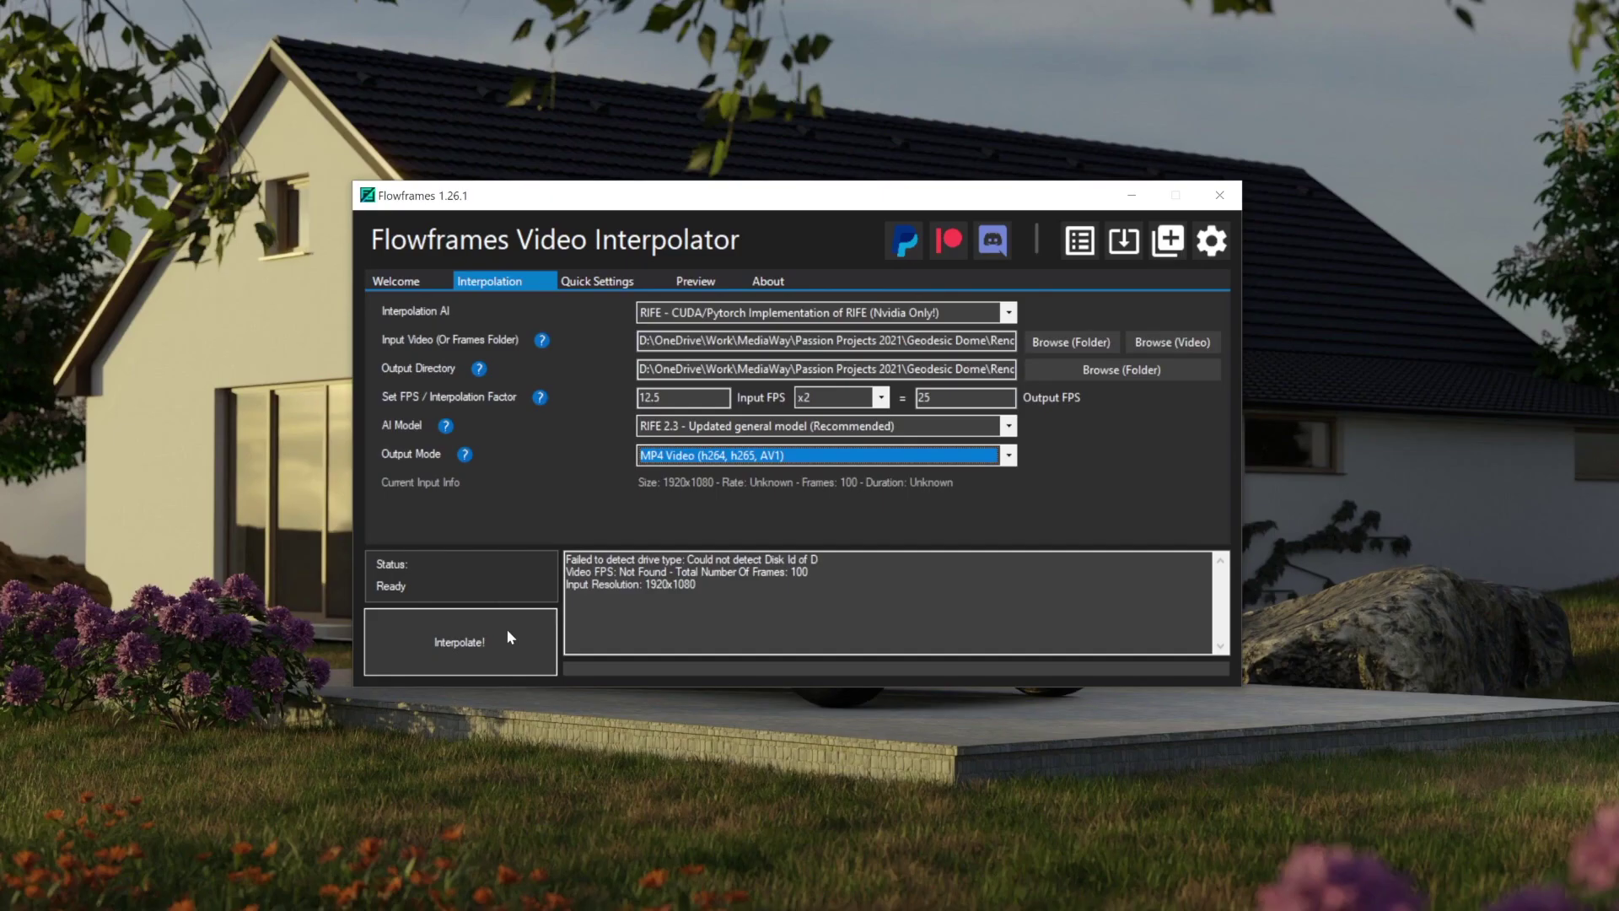
# Start interpolating the V2 frames into a 25 fps MP4 video
pyautogui.click(505, 629)
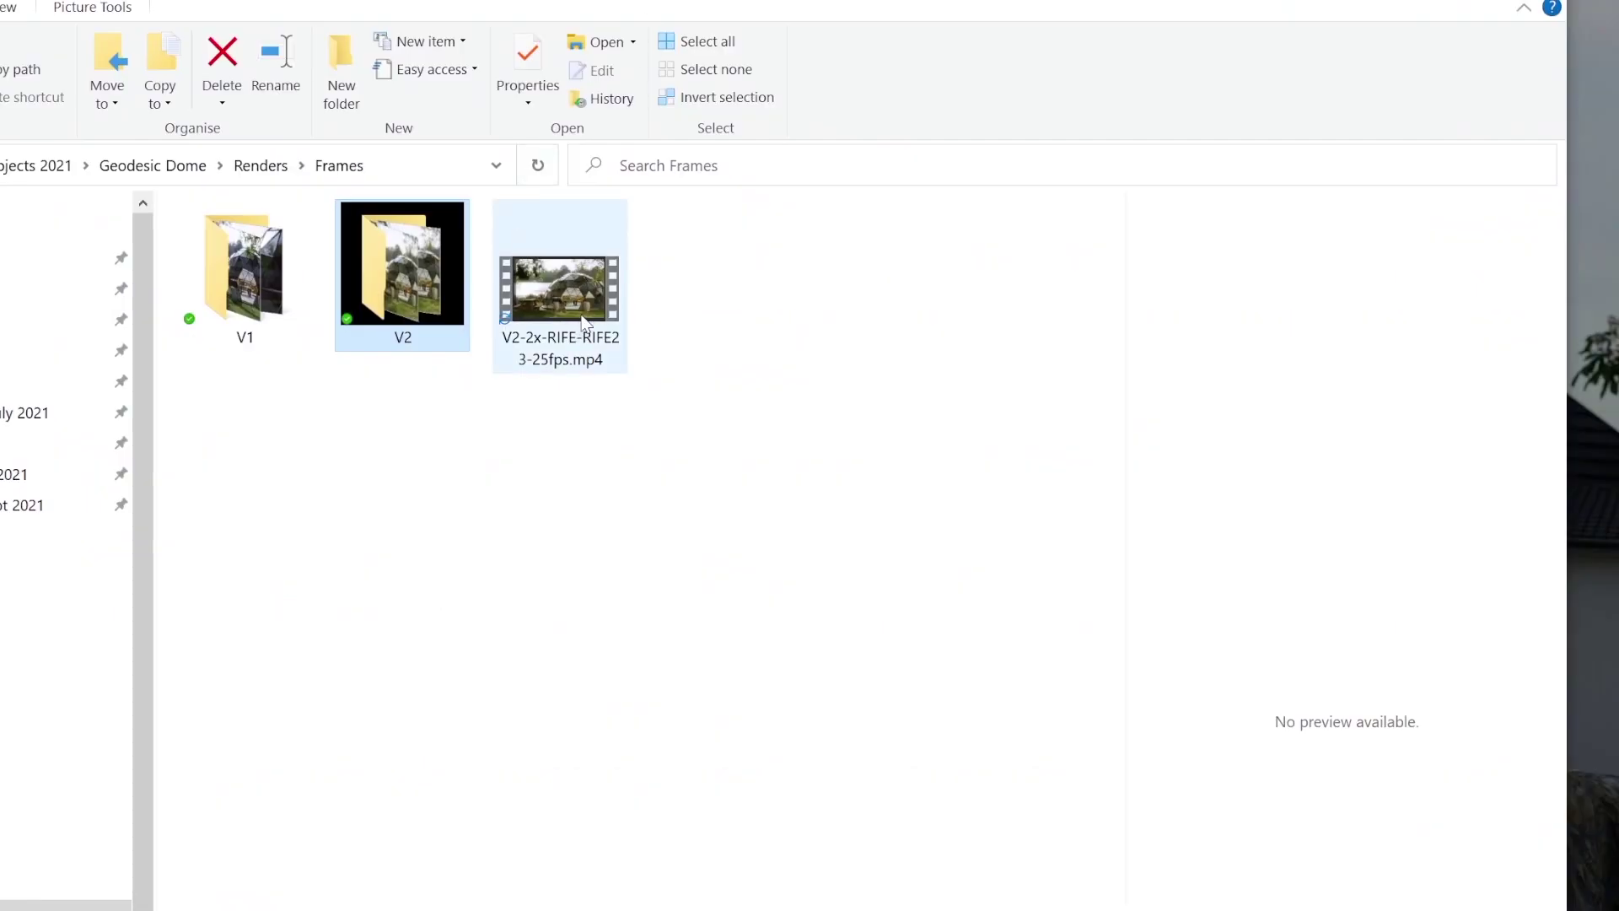
# Select V2-2x-RIFE-RIFE23-25fps.mp4 in the Frames folder to confirm it is 10.3 MB and 7 seconds
pyautogui.click(587, 311)
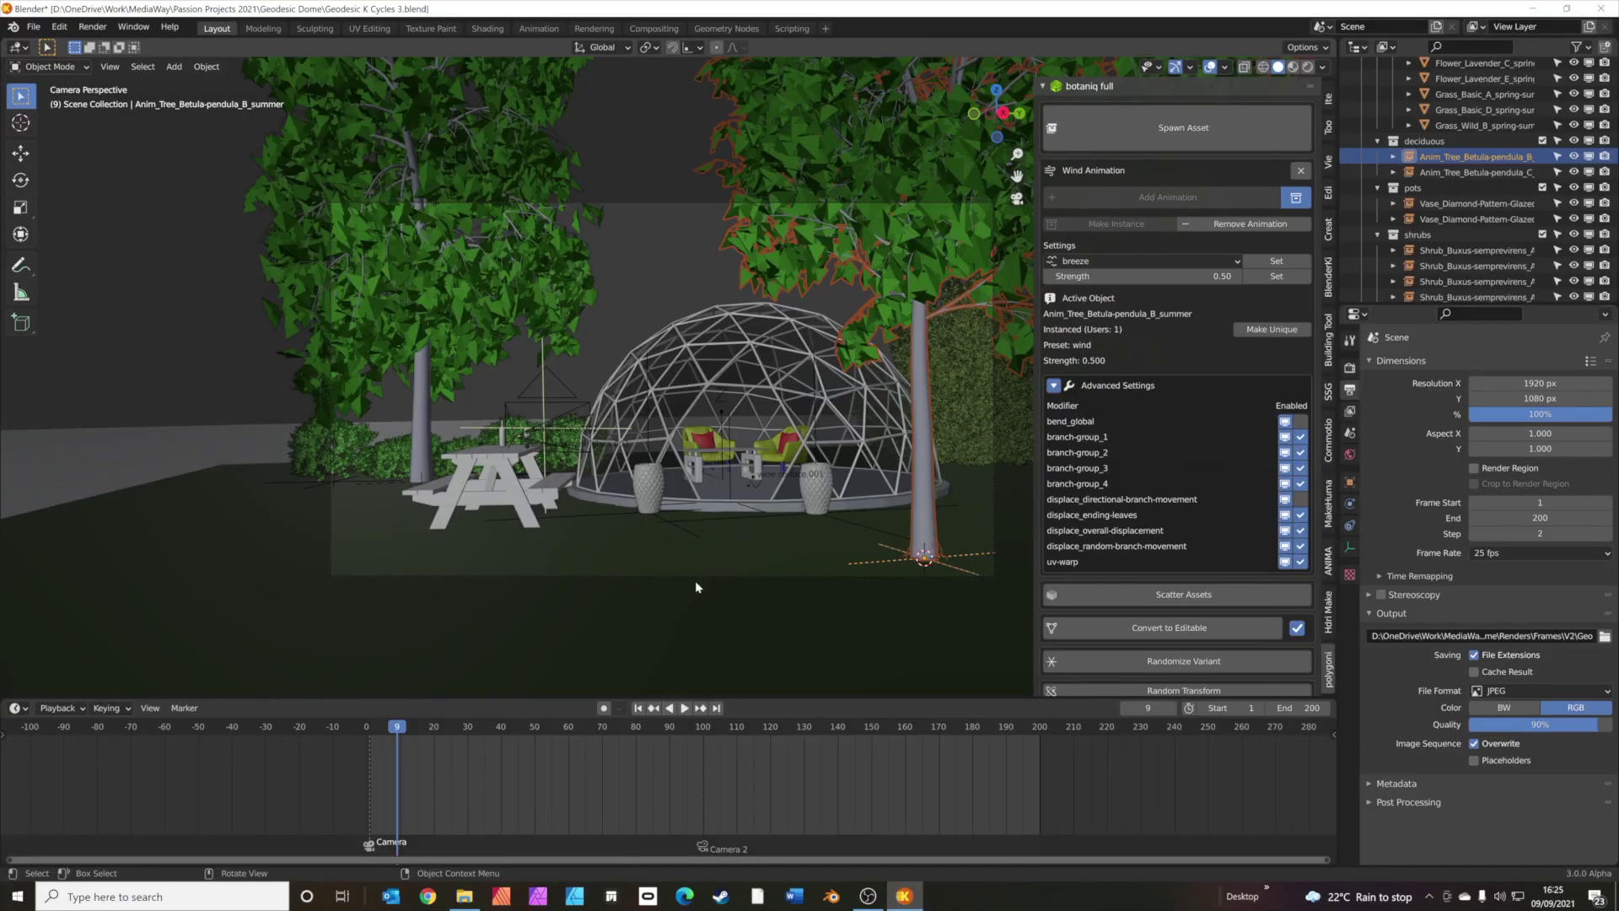
# Orbit the viewport out of Camera Perspective to view the dome from another angle
pyautogui.moveTo(697, 587); pyautogui.dragTo(1172, 503, button='middle')
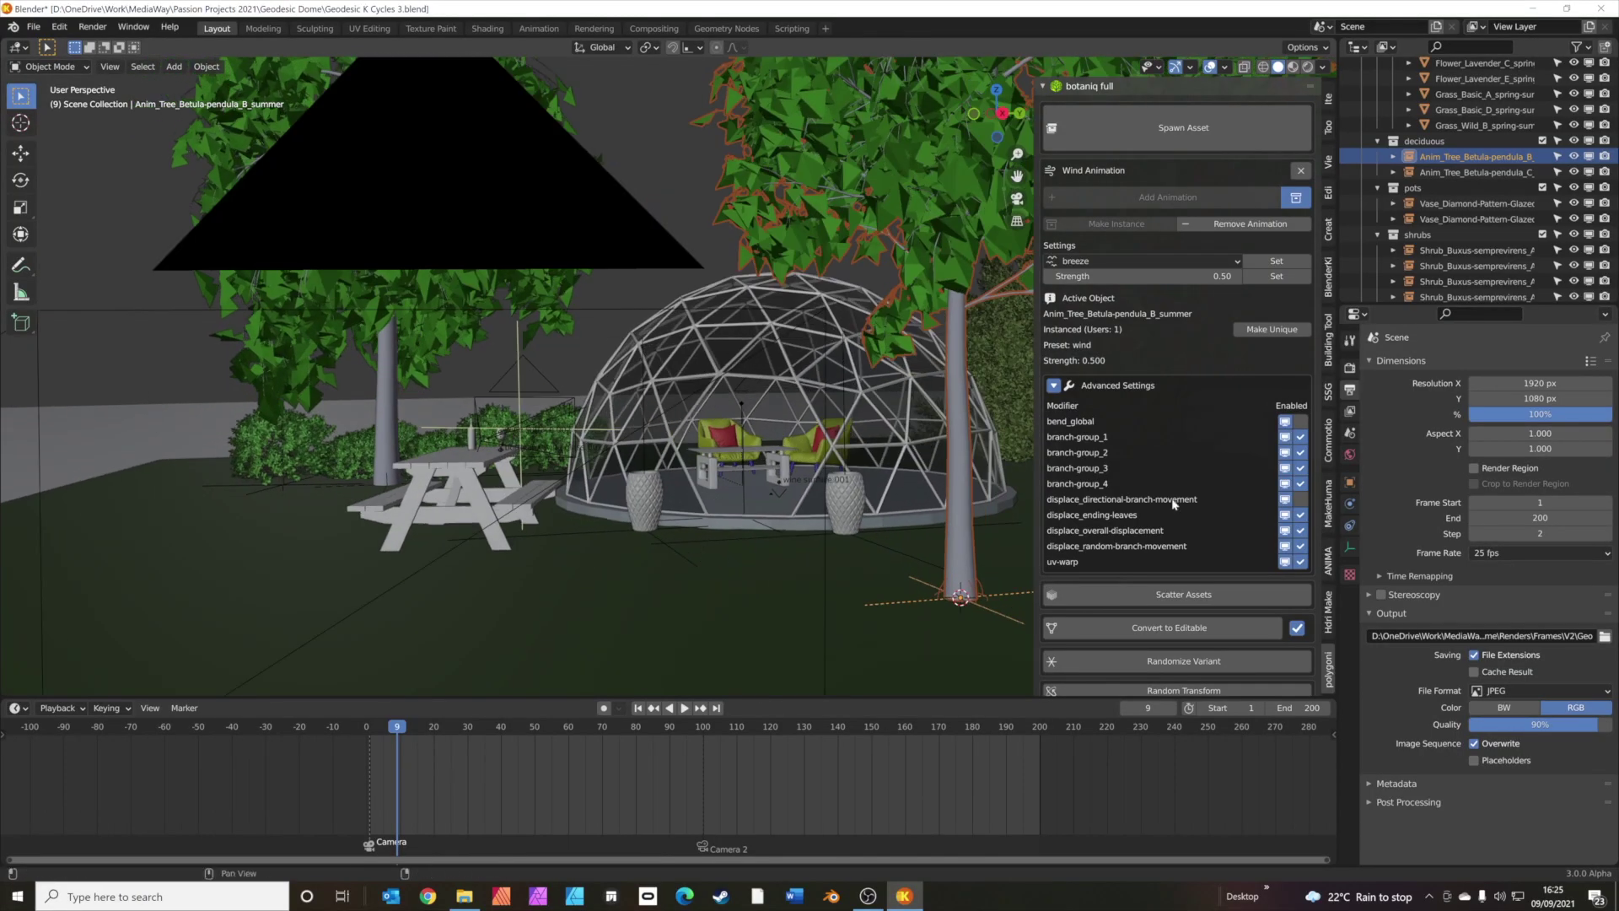